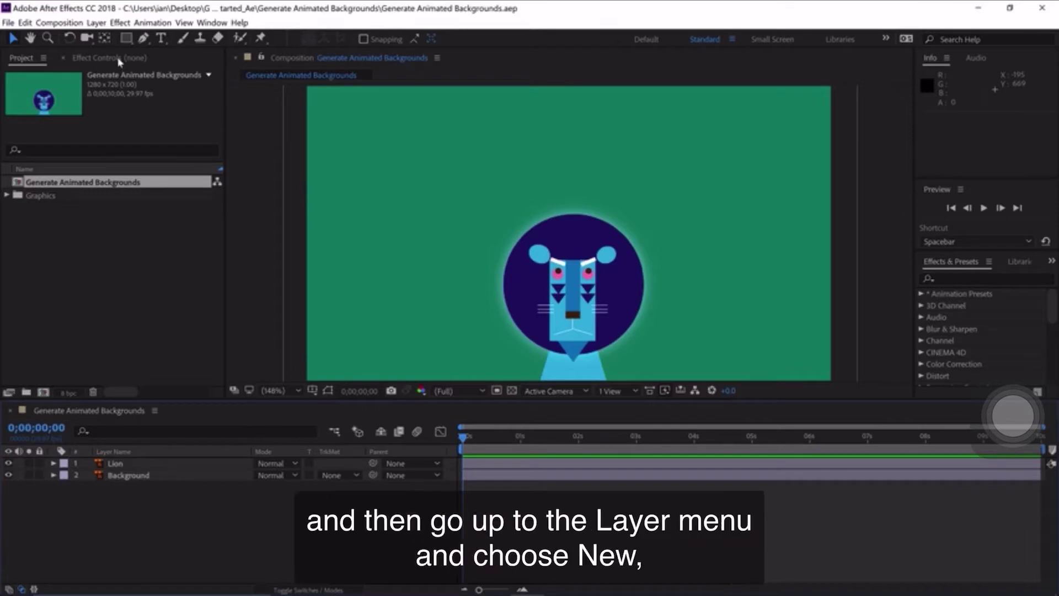
Create a white solid layer matched to the composition size, with its width reduced to 20 px
{"action": "left_click", "coordinate": [97, 23]}
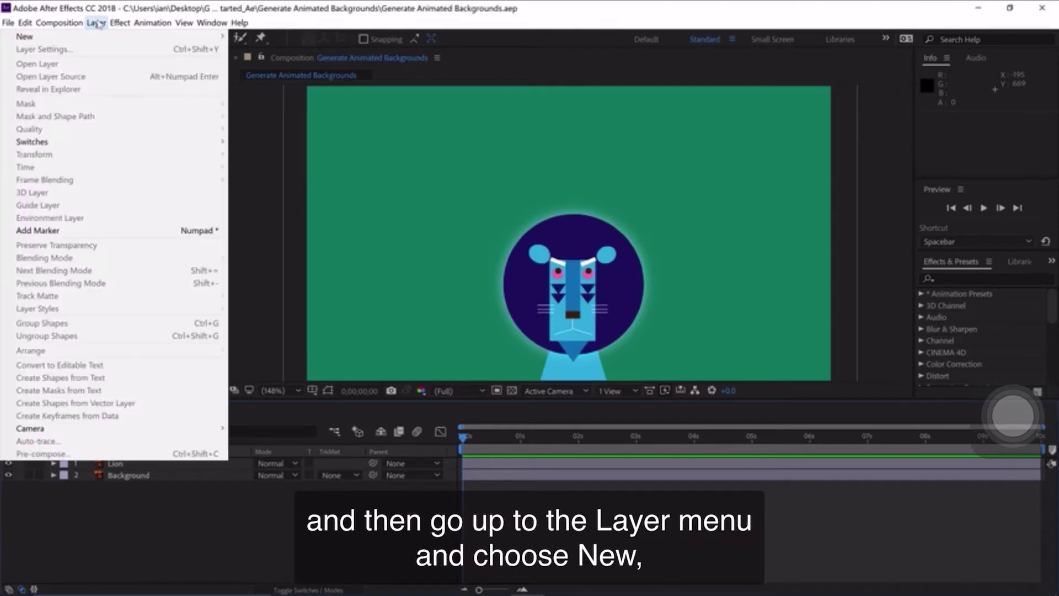
{"action": "mouse_move", "coordinate": [100, 42]}
{"action": "left_click", "coordinate": [254, 48]}
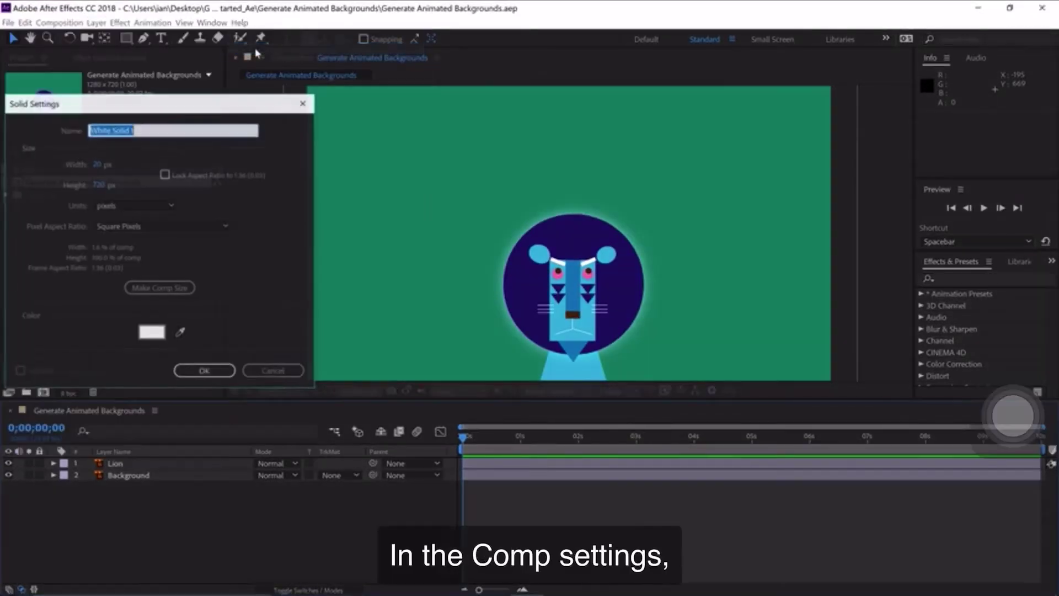
{"action": "left_click", "coordinate": [179, 289]}
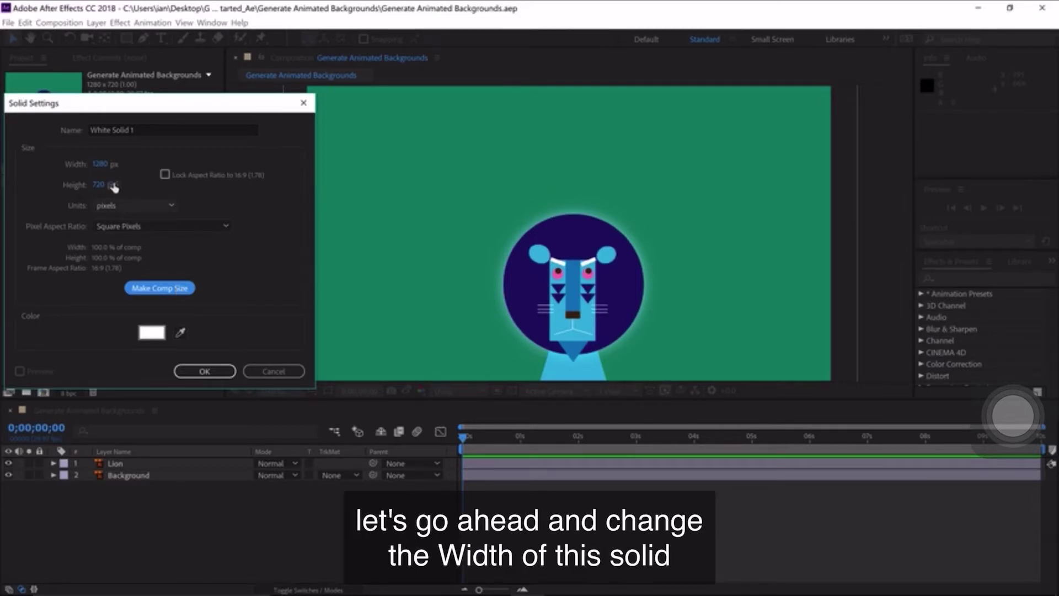
{"action": "left_click", "coordinate": [102, 164]}
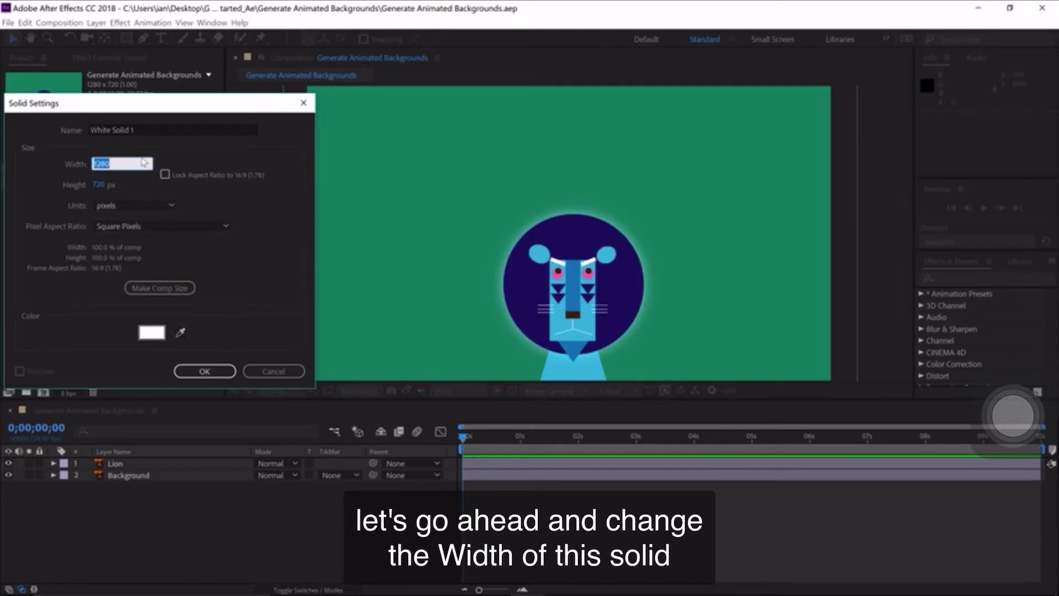
{"action": "type", "text": "20"}
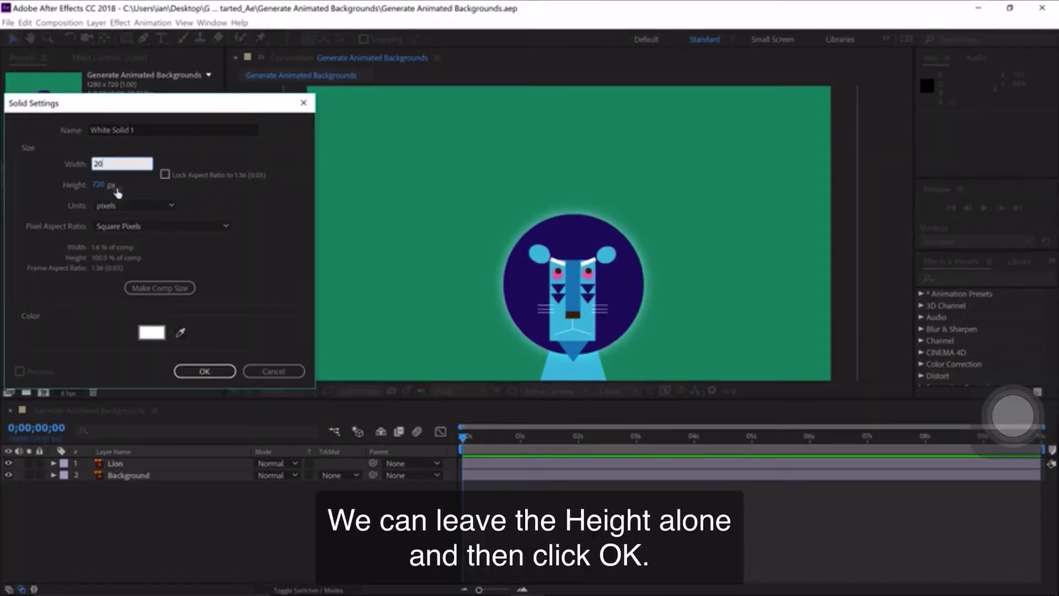
{"action": "left_click", "coordinate": [204, 371]}
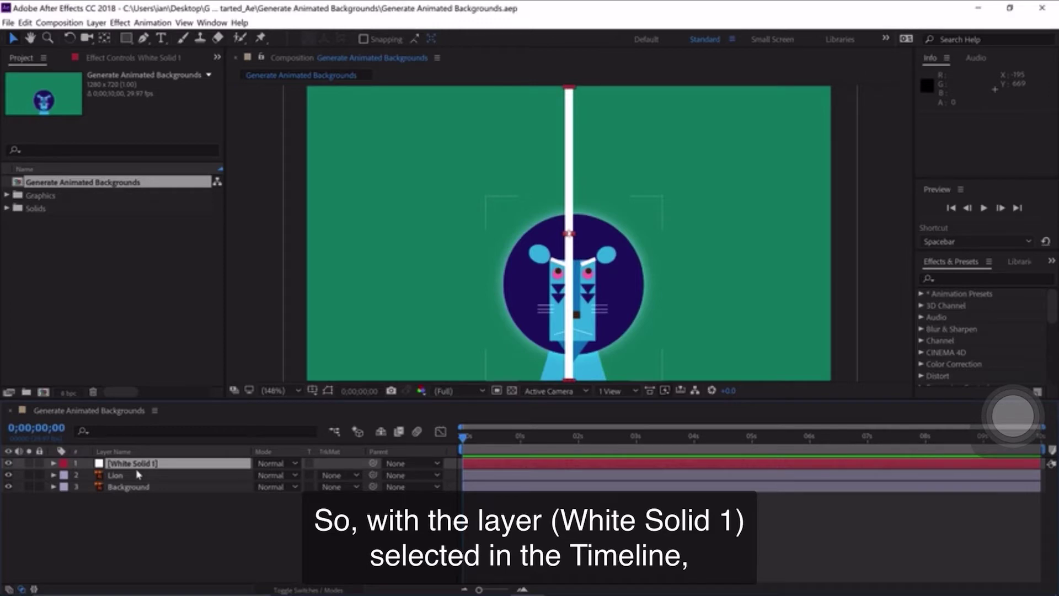
Apply the Checkerboard generate effect to the White Solid 1 layer
{"action": "left_click", "coordinate": [120, 23]}
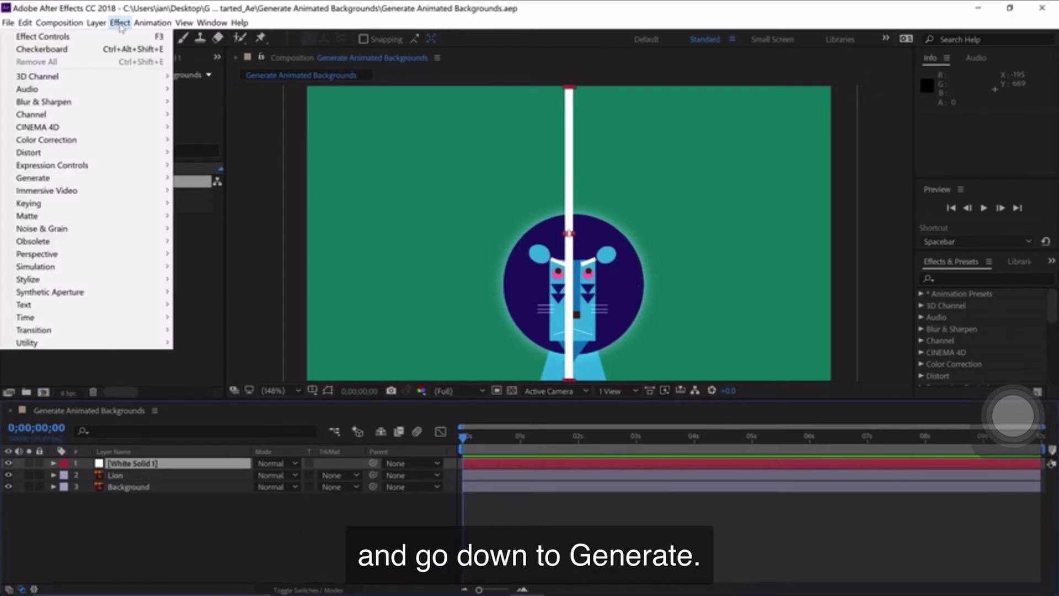
{"action": "mouse_move", "coordinate": [123, 179]}
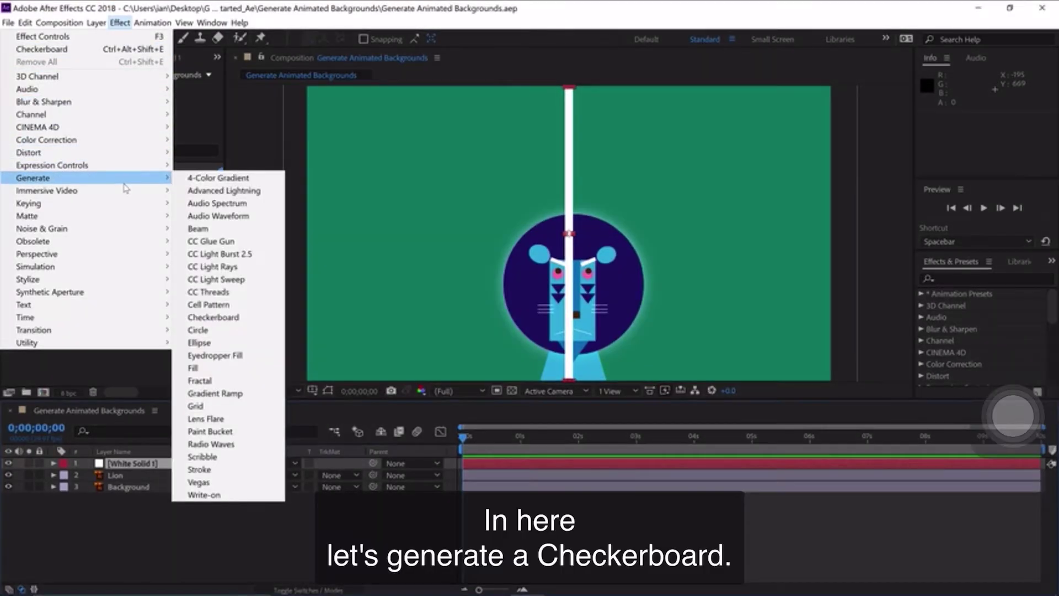
{"action": "left_click", "coordinate": [223, 320]}
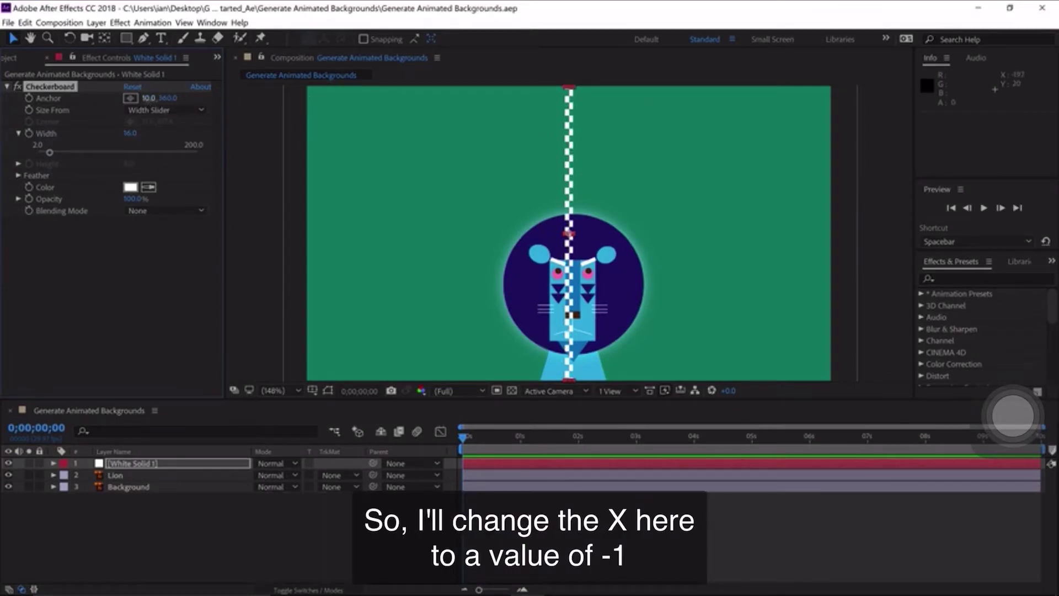
Set the Checkerboard effect's Anchor to -1, 0 and its Width to 25
{"action": "left_click", "coordinate": [148, 98]}
{"action": "type", "text": "-1"}
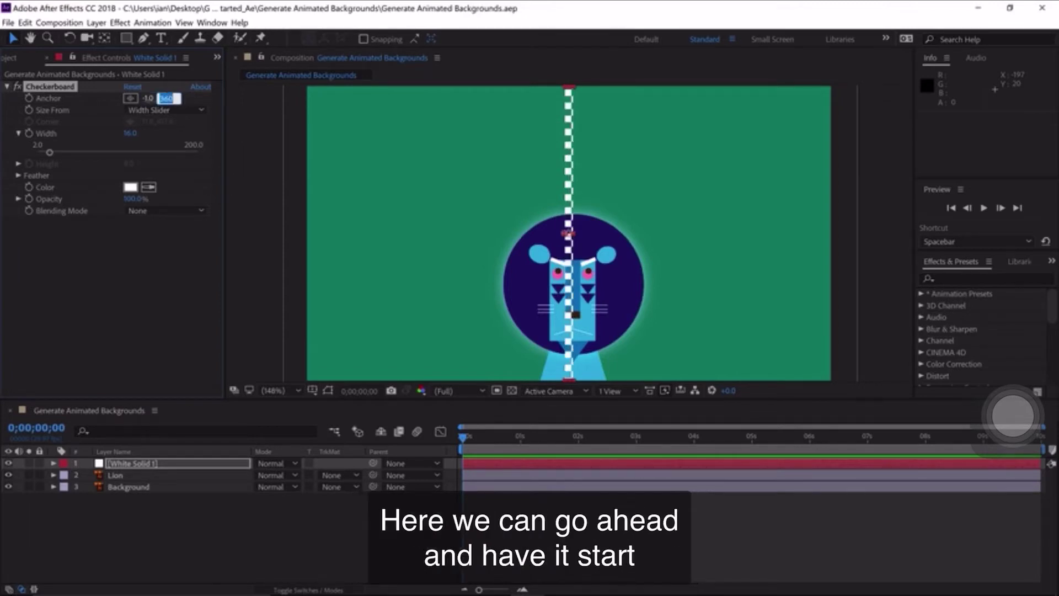
{"action": "key", "text": "Tab"}
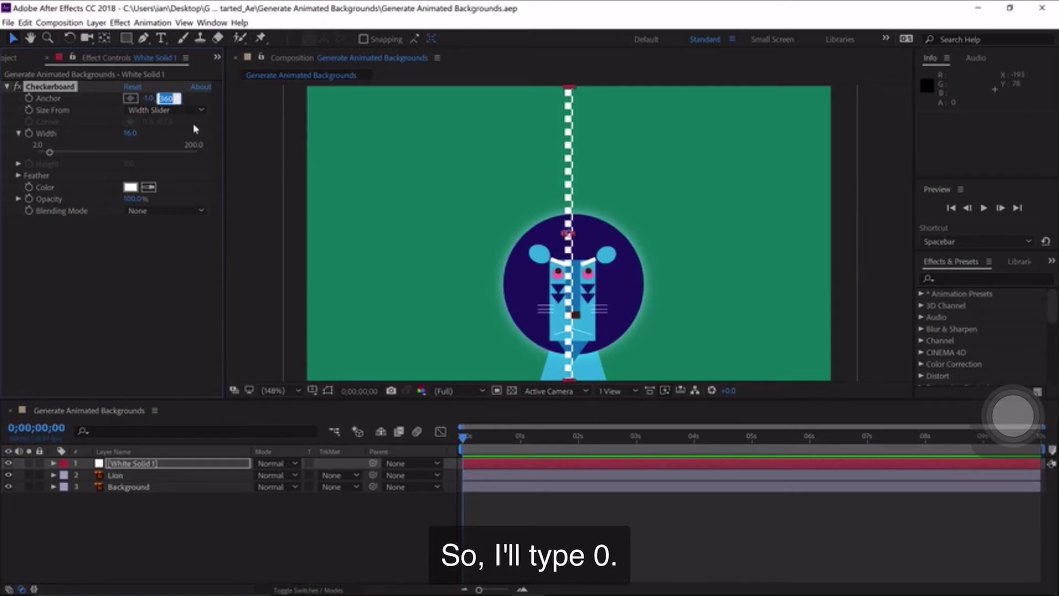
{"action": "type", "text": "0"}
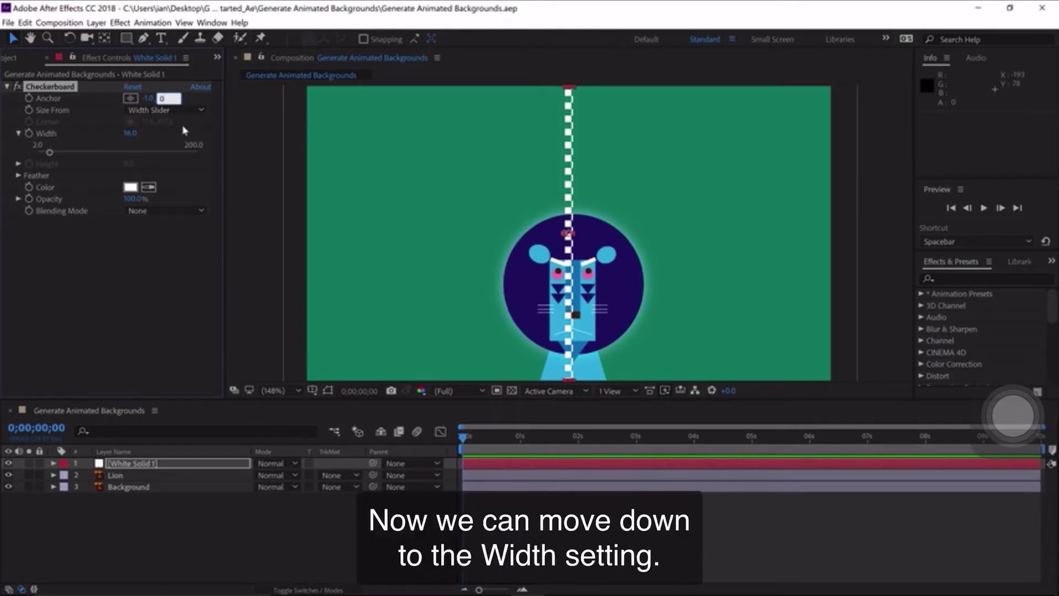
{"action": "key", "text": "Tab"}
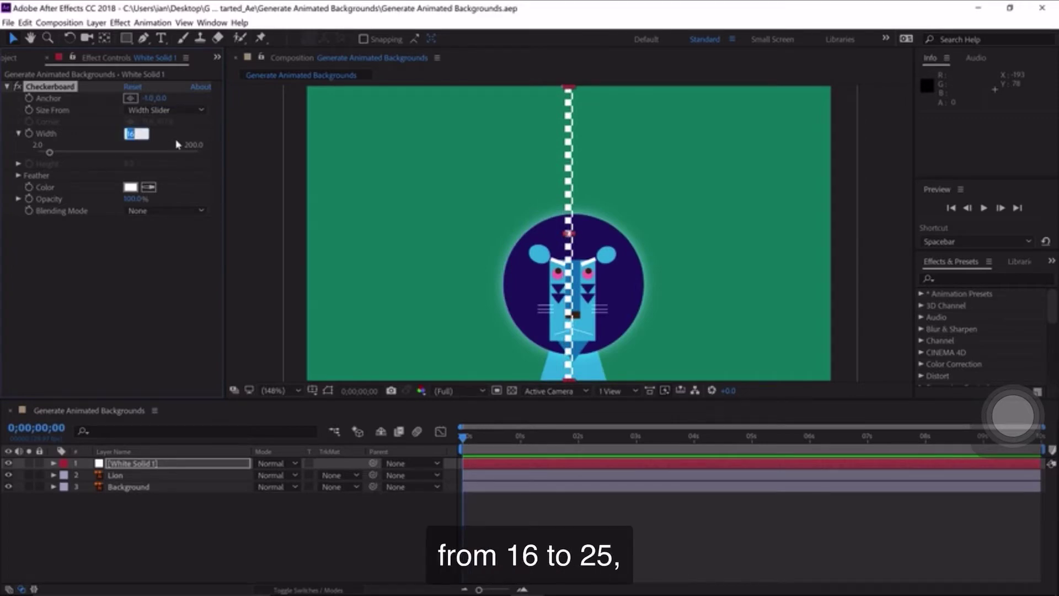
{"action": "type", "text": "25"}
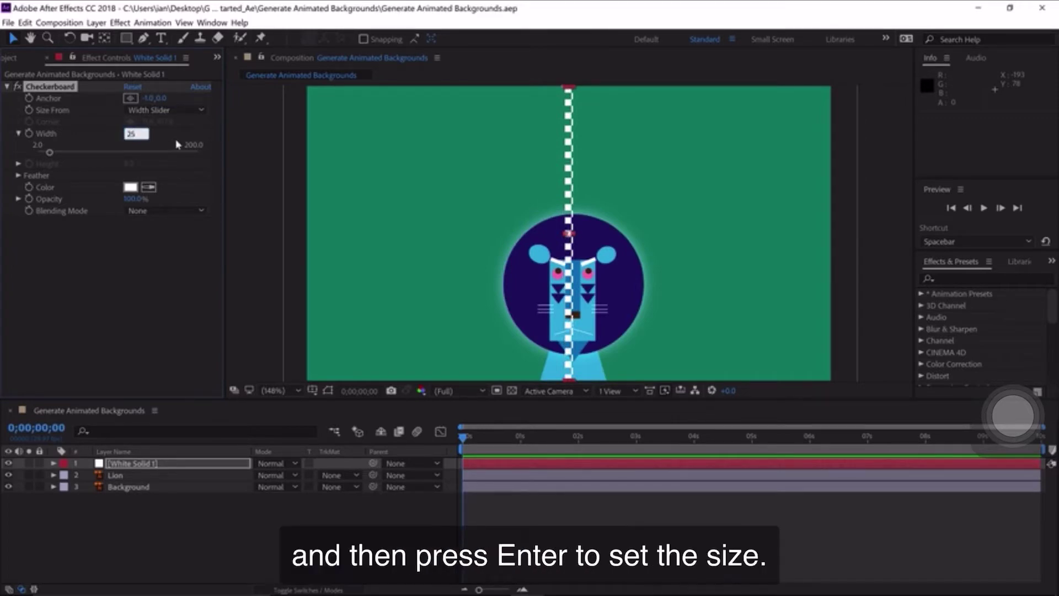
{"action": "key", "text": "Return"}
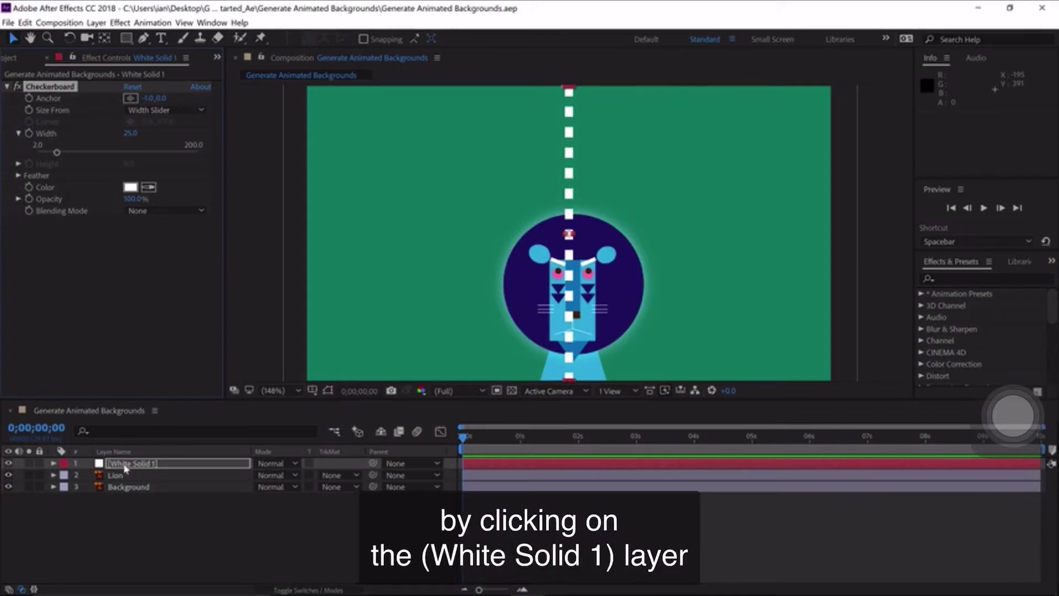
Place the White Solid 1 layer below Lion and stretch it horizontally to about 7110% with unlinked scale, keeping the vertical scale at 100%
{"action": "left_click", "coordinate": [126, 468]}
{"action": "left_click_drag", "start_coordinate": [125, 466], "coordinate": [125, 482]}
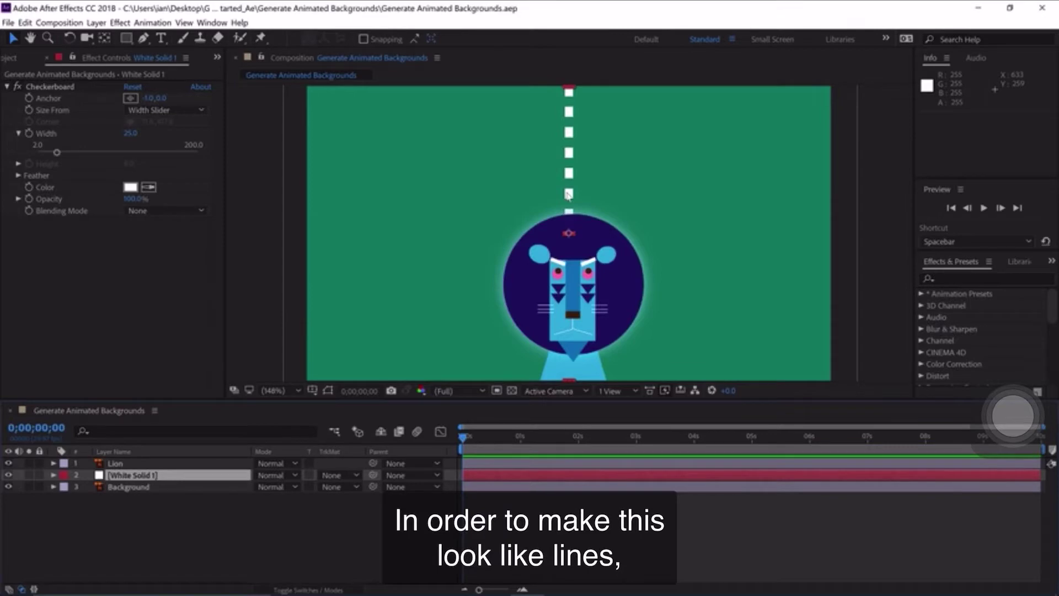
{"action": "key", "text": "s"}
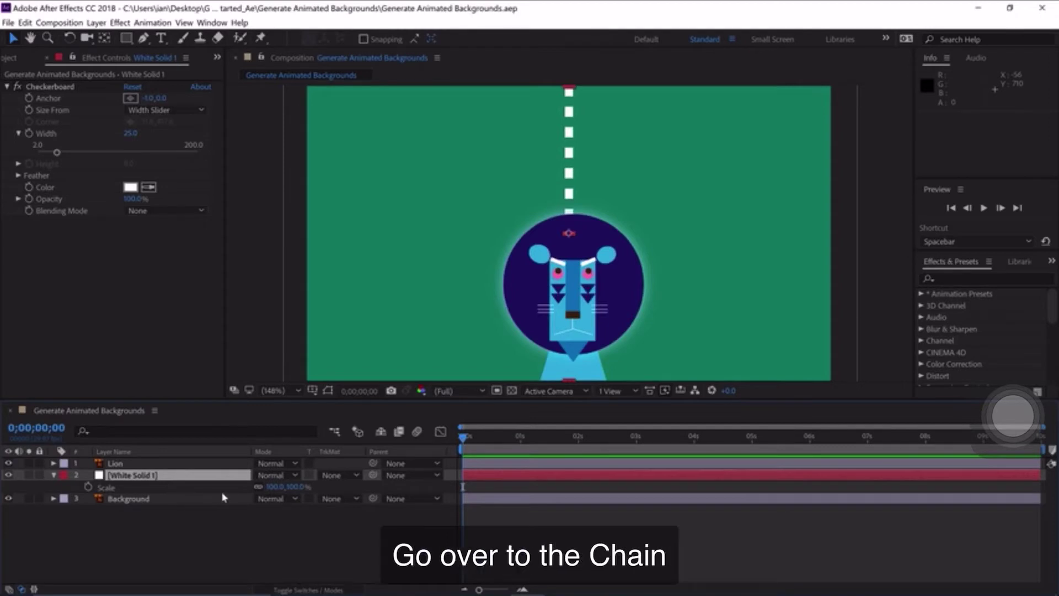
{"action": "left_click", "coordinate": [258, 487]}
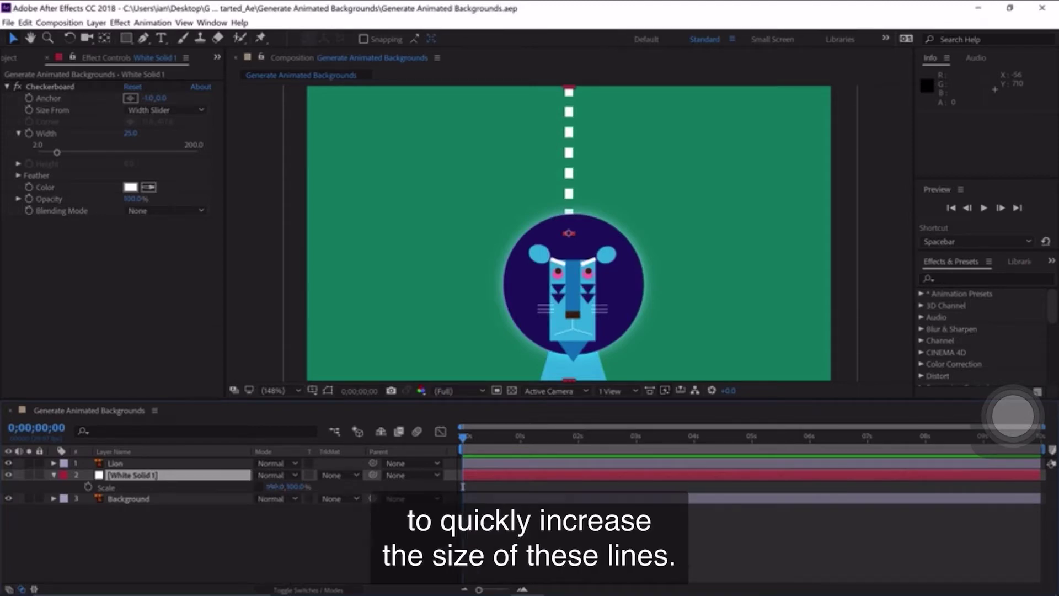
{"action": "left_click_drag", "start_coordinate": [274, 490], "coordinate": [667, 490]}
{"action": "left_click_drag", "start_coordinate": [661, 453], "coordinate": [719, 448]}
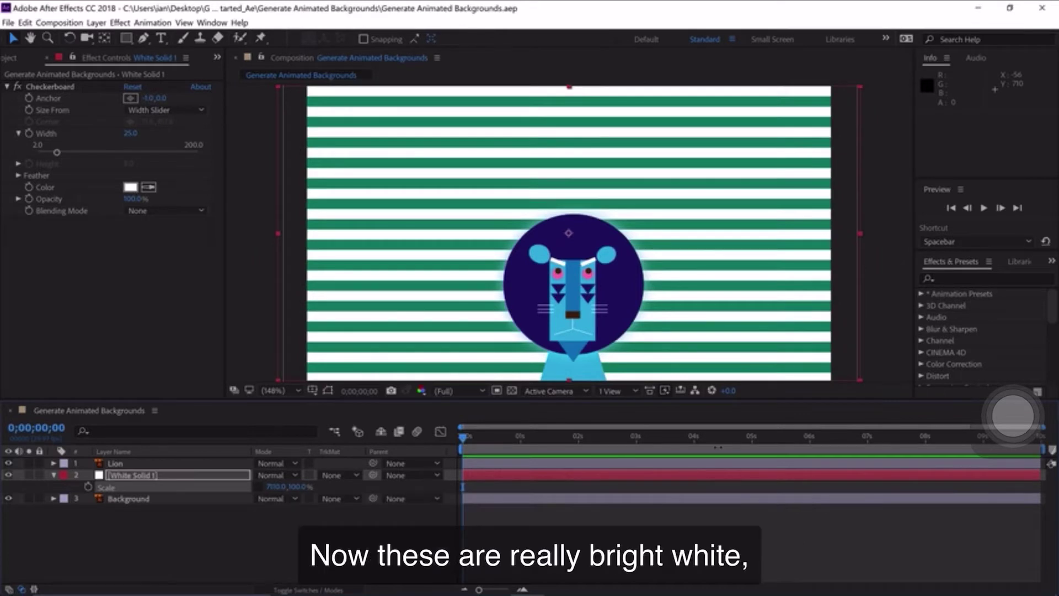
Lower the opacity of the White Solid 1 layer to about 21%
{"action": "left_click", "coordinate": [135, 478]}
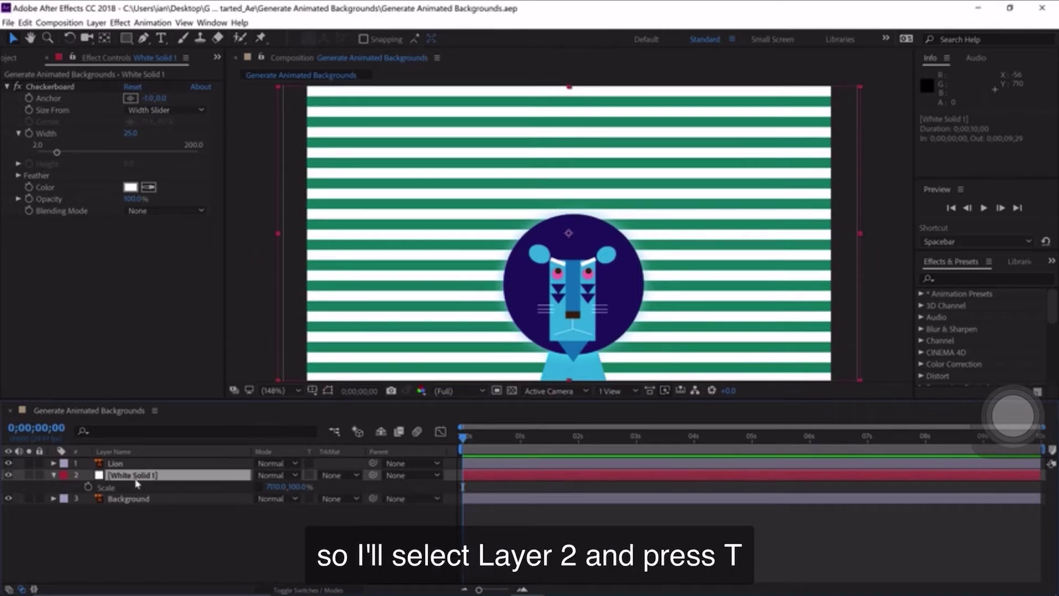
{"action": "key", "text": "t"}
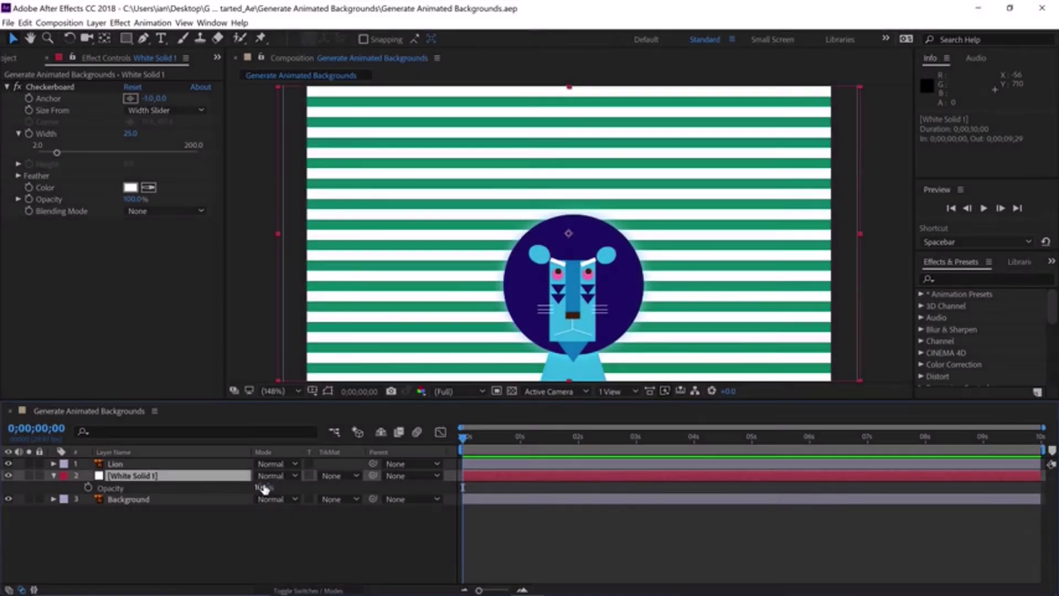
{"action": "left_click_drag", "start_coordinate": [264, 487], "coordinate": [1013, 415]}
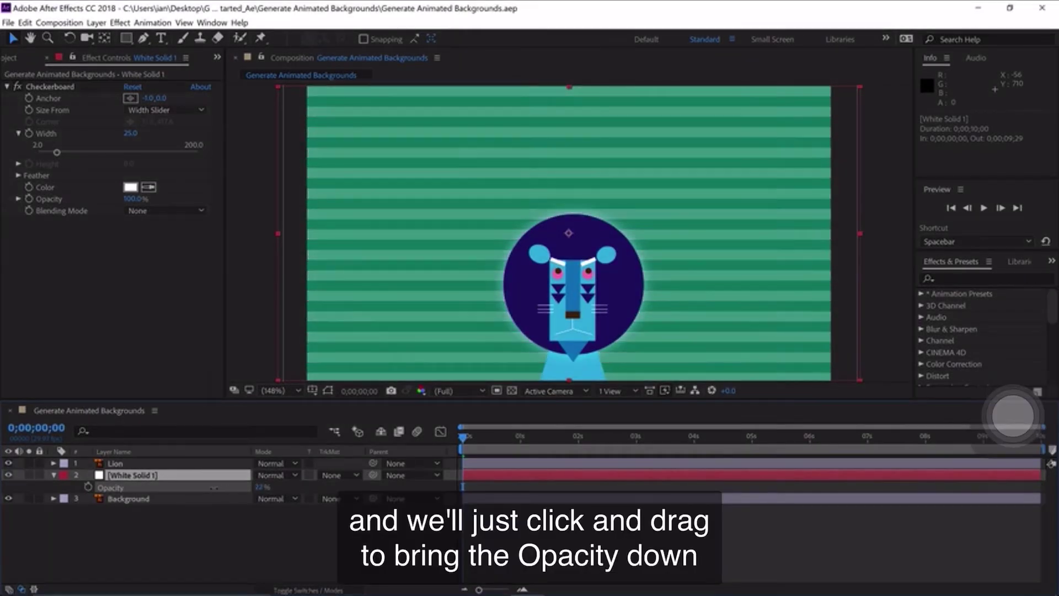
{"action": "left_click_drag", "start_coordinate": [213, 487], "coordinate": [213, 487]}
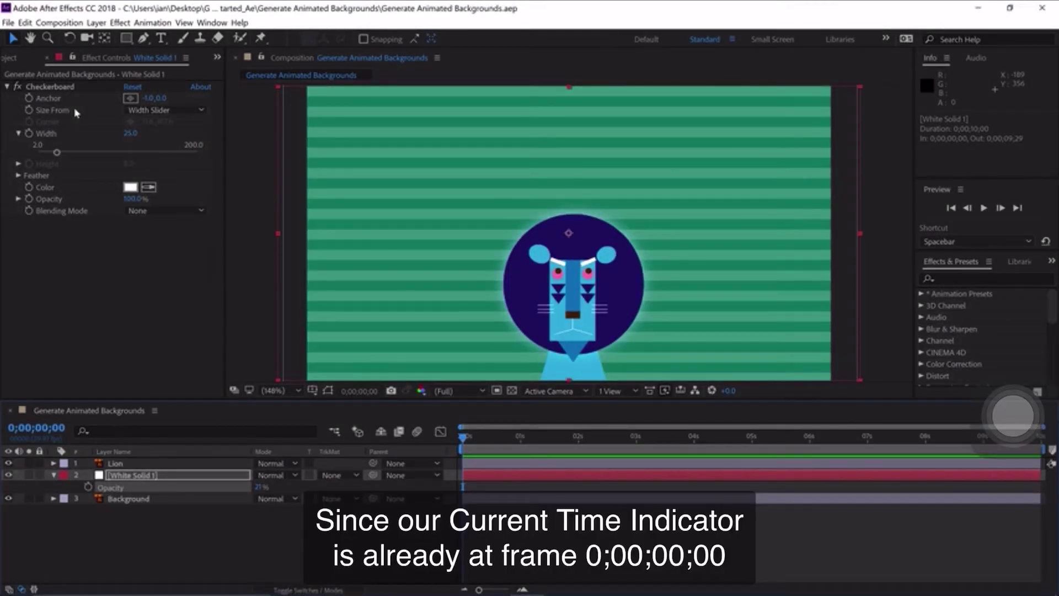
Keyframe the Checkerboard's Anchor at the first frame, set its Y value to 200 at the last frame, and preview the animation
{"action": "left_click", "coordinate": [74, 103]}
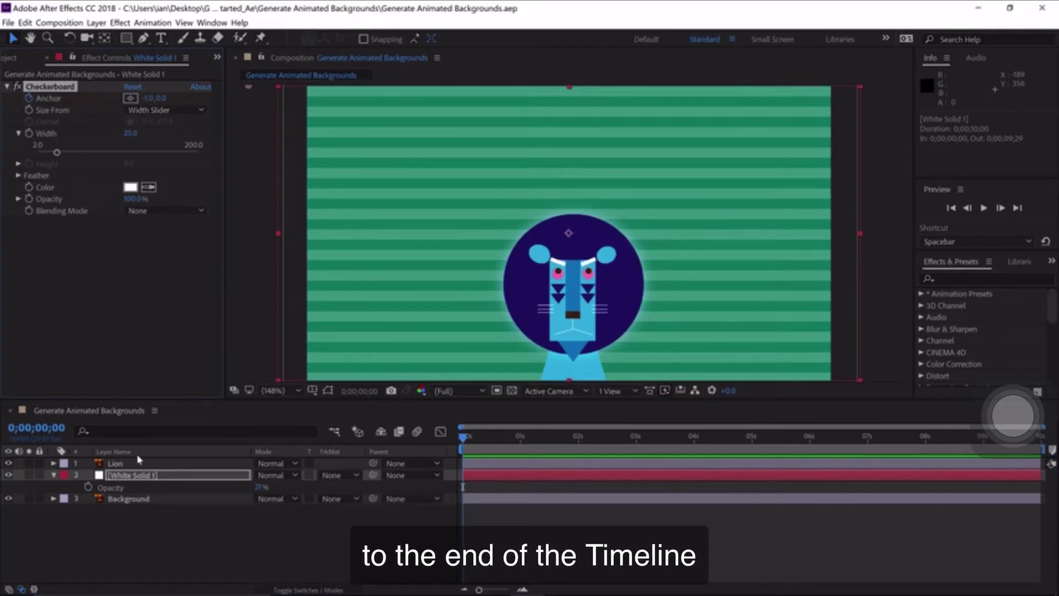
{"action": "key", "text": "End"}
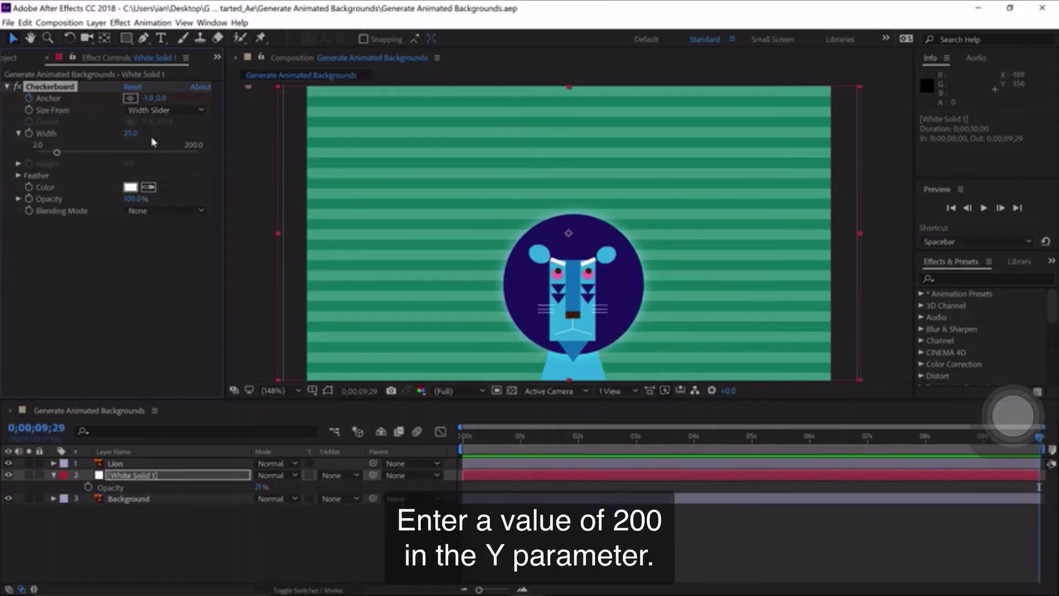
{"action": "left_click", "coordinate": [163, 98]}
{"action": "type", "text": "200"}
{"action": "key", "text": "Return"}
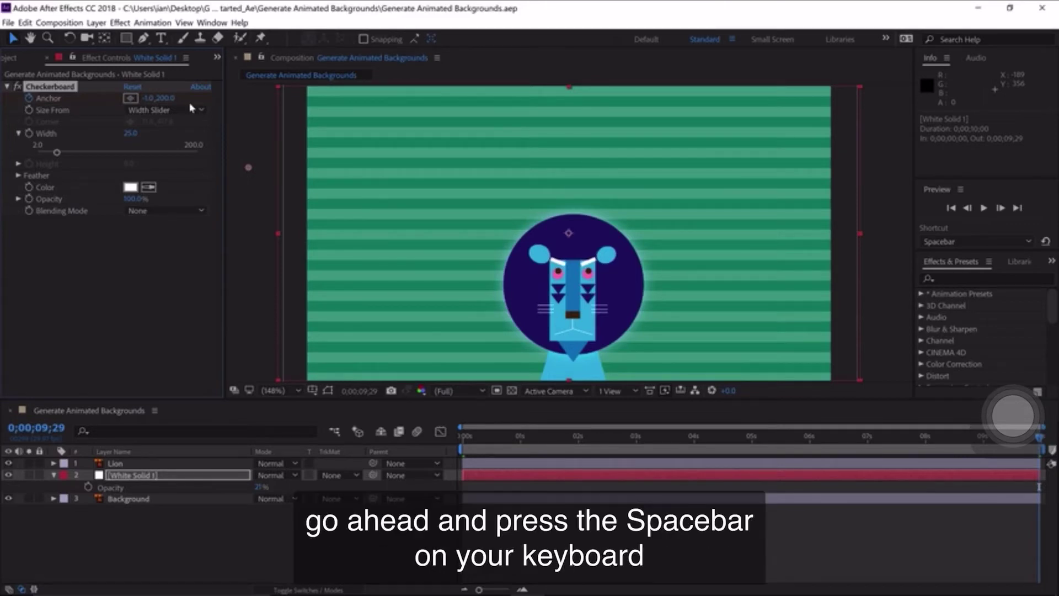
{"action": "key", "text": "space"}
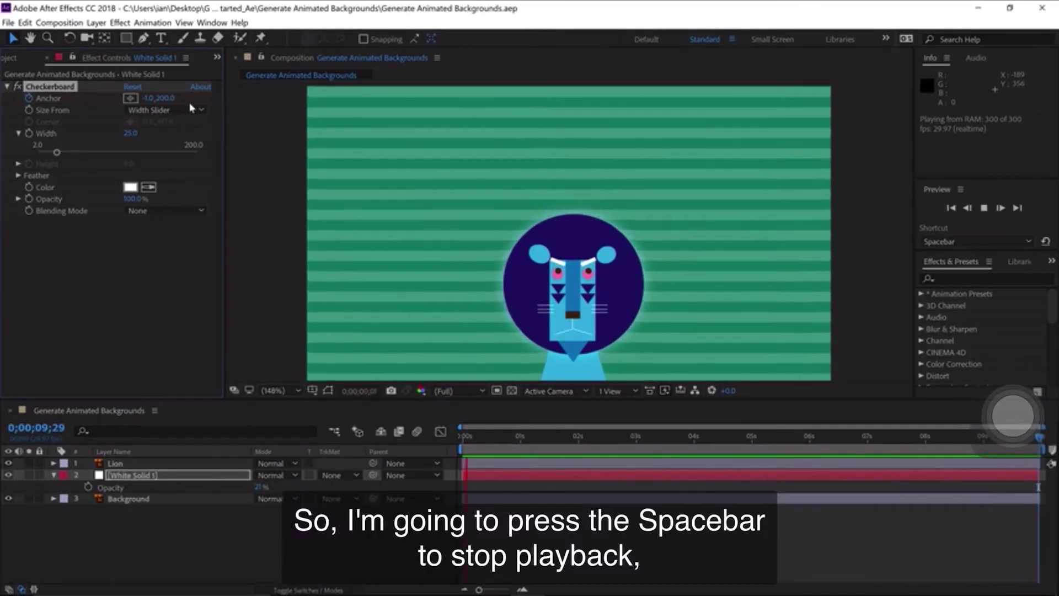
{"action": "key", "text": "space"}
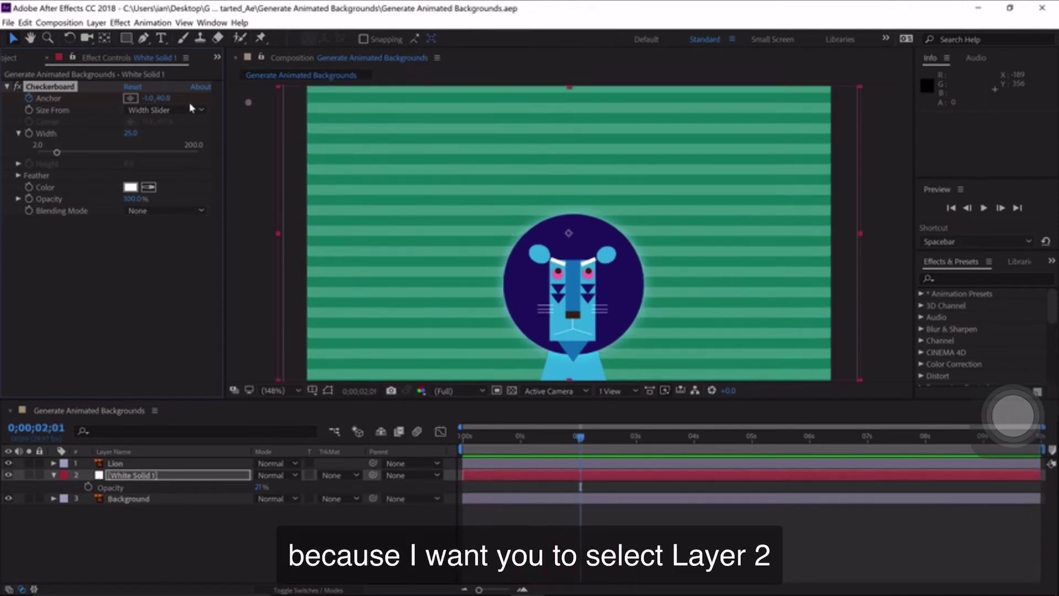
Reveal White Solid 1's Anchor keyframes, shift the final one a frame later to 0;00;10;00, and preview the loop
{"action": "left_click", "coordinate": [124, 478]}
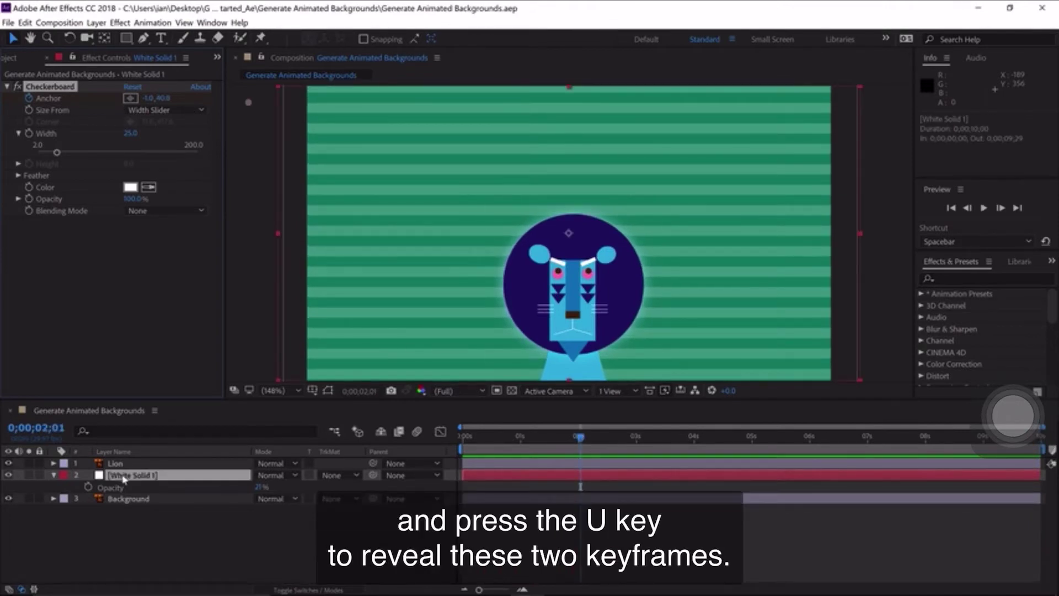
{"action": "key", "text": "u"}
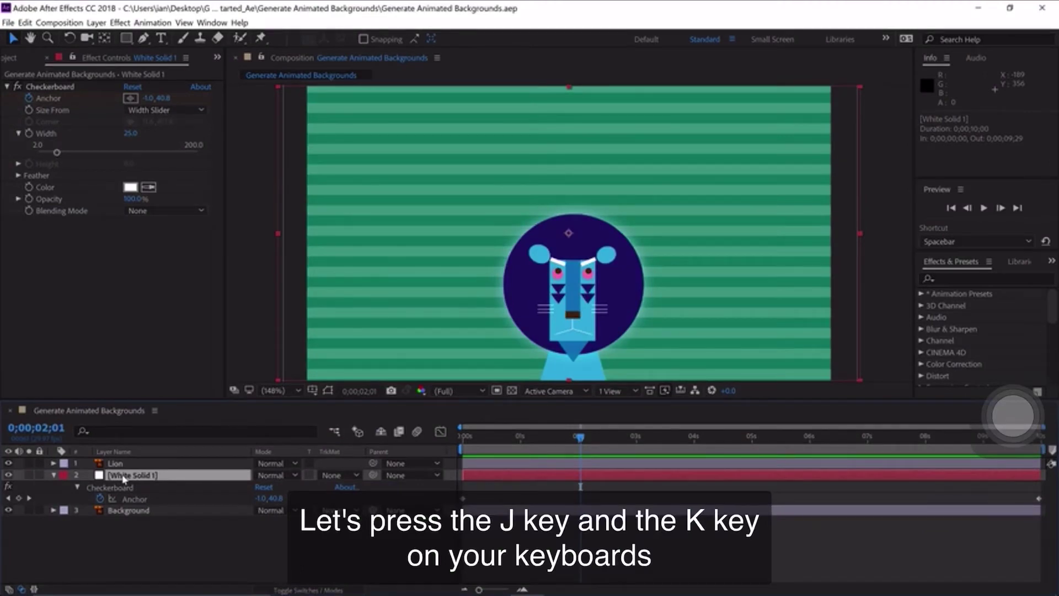
{"action": "key", "text": "k"}
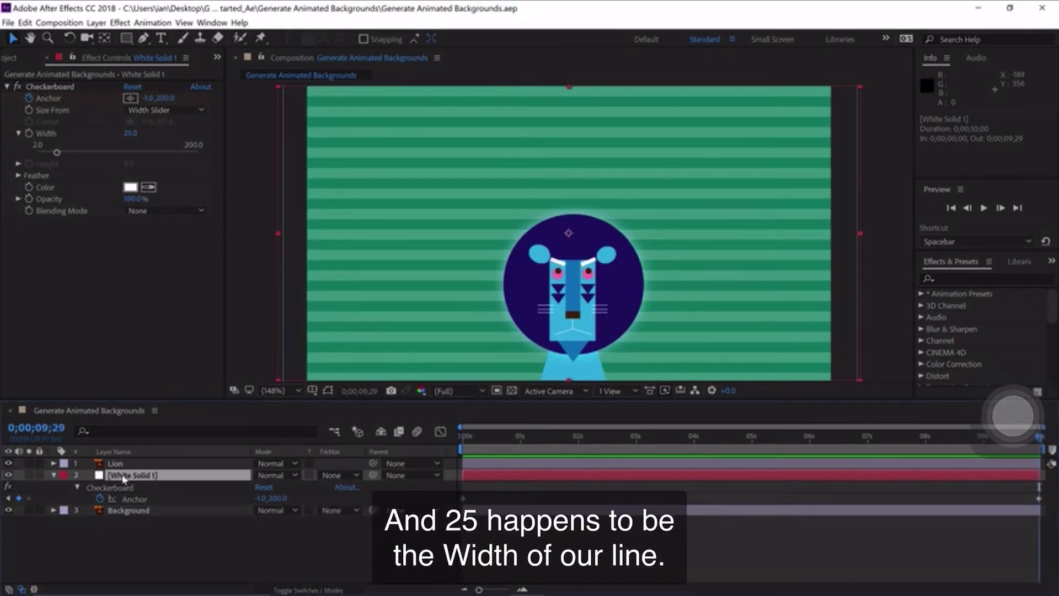
{"action": "key", "text": "Home"}
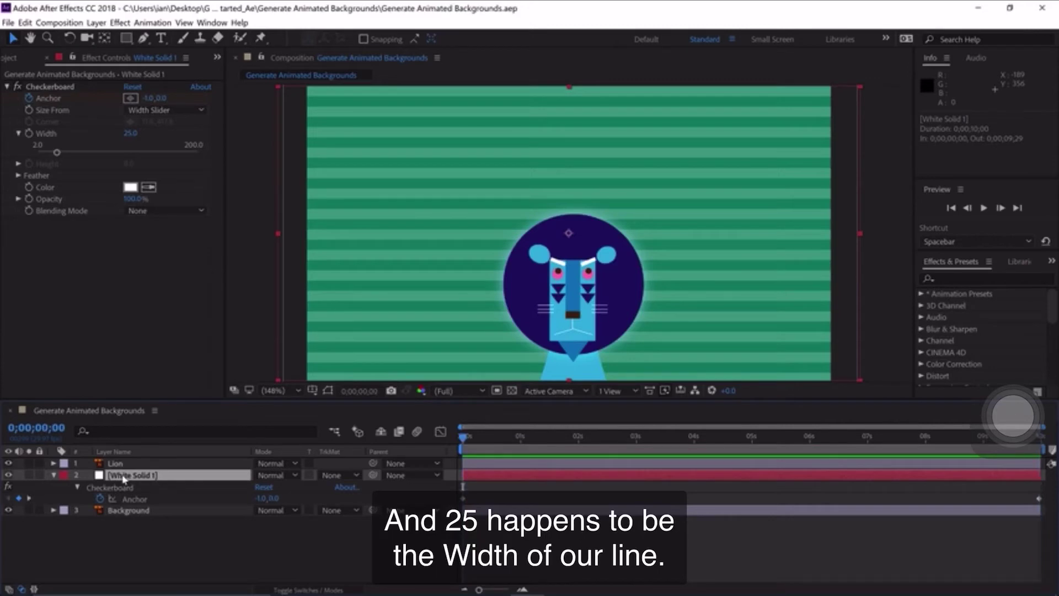
{"action": "key", "text": "End"}
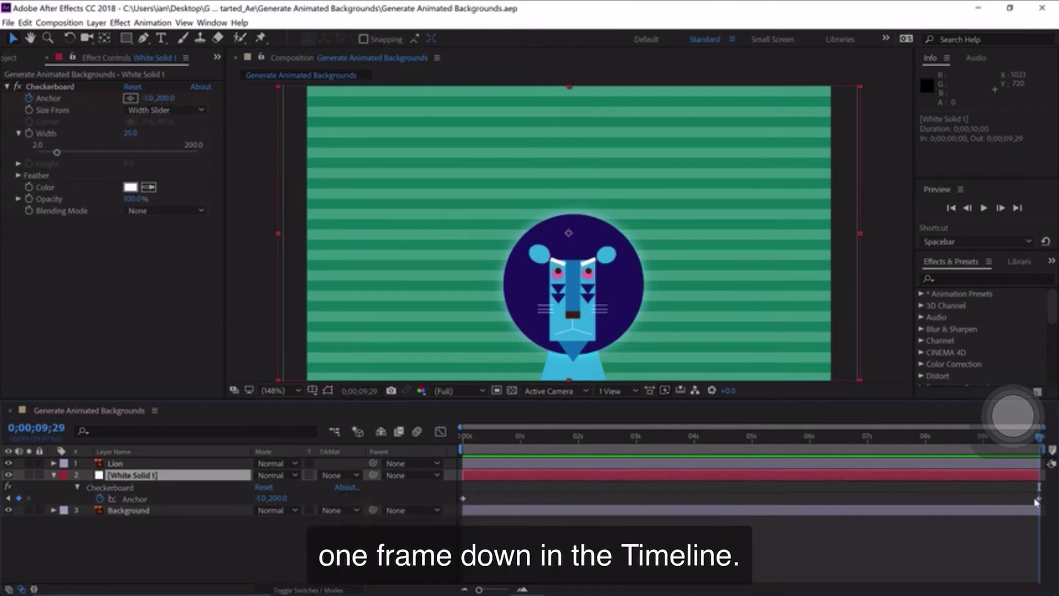
{"action": "left_click_drag", "start_coordinate": [1039, 500], "coordinate": [1041, 500]}
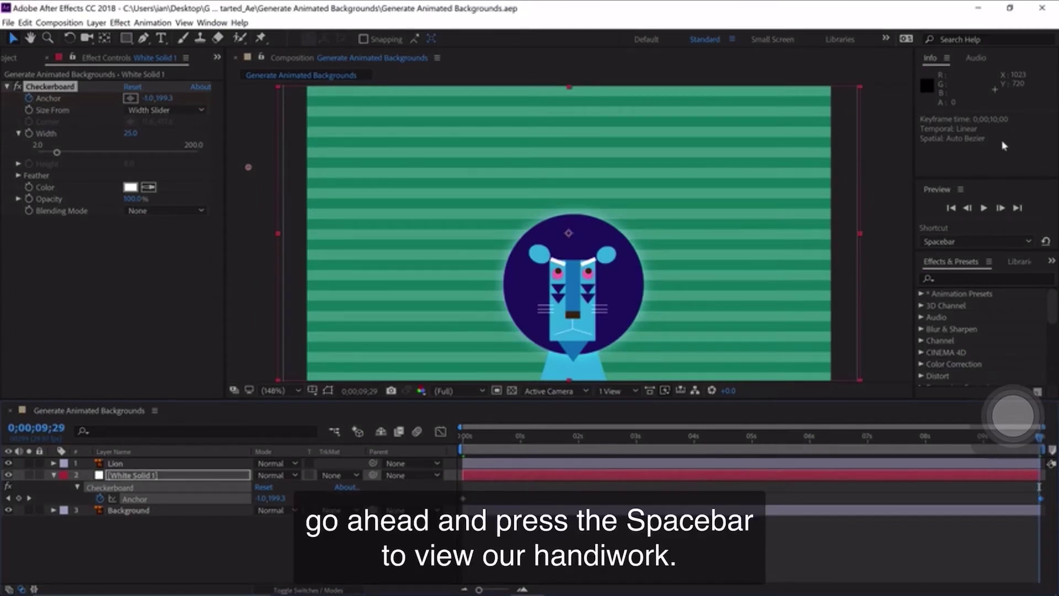
{"action": "key", "text": "space"}
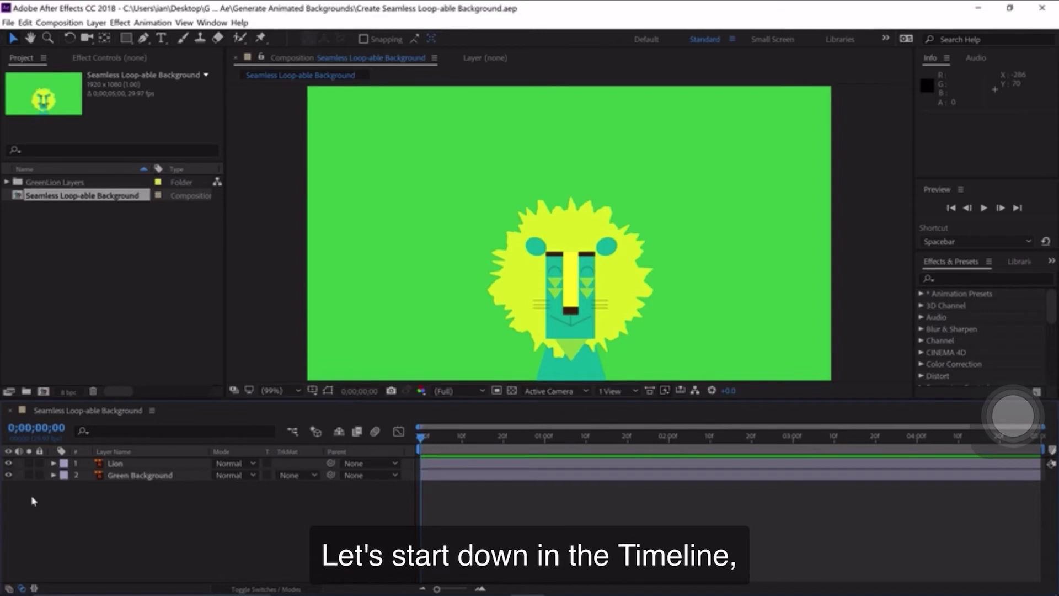
Toggle the Lion and Green Background layers' visibility off and on to examine what each layer contains
{"action": "left_click", "coordinate": [9, 464]}
{"action": "left_click", "coordinate": [9, 464]}
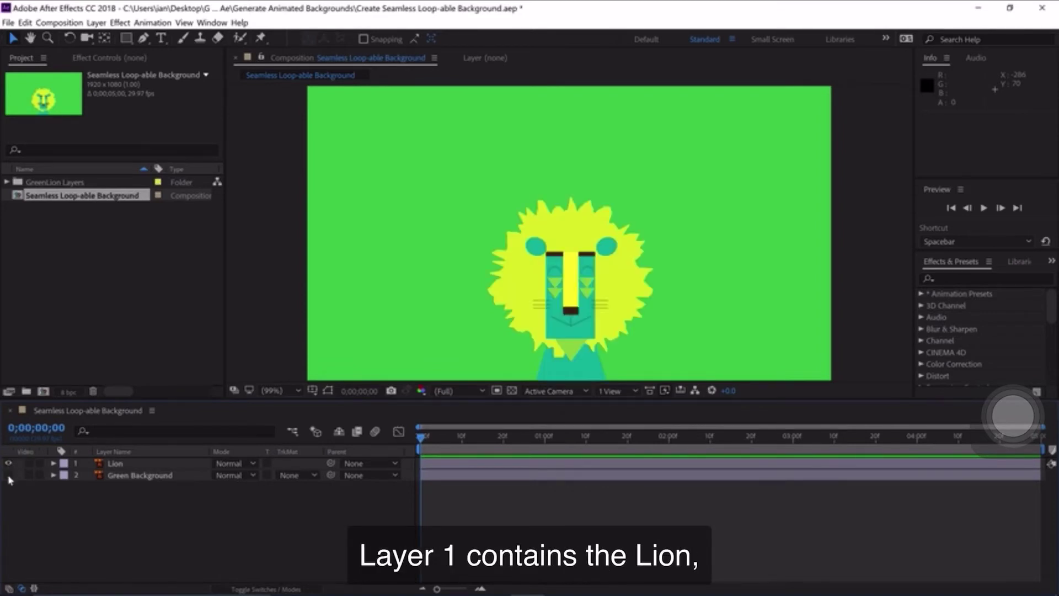
{"action": "left_click", "coordinate": [9, 475]}
{"action": "left_click", "coordinate": [9, 475]}
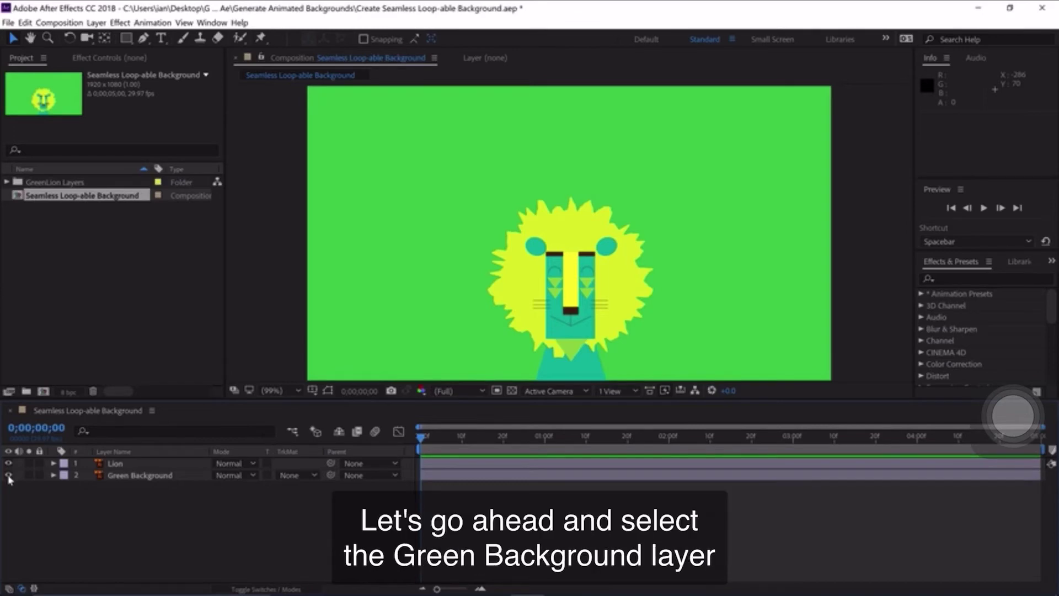
Create a green solid at composition size, 1920 x 1080 px, directly above the Green Background layer
{"action": "left_click", "coordinate": [114, 477]}
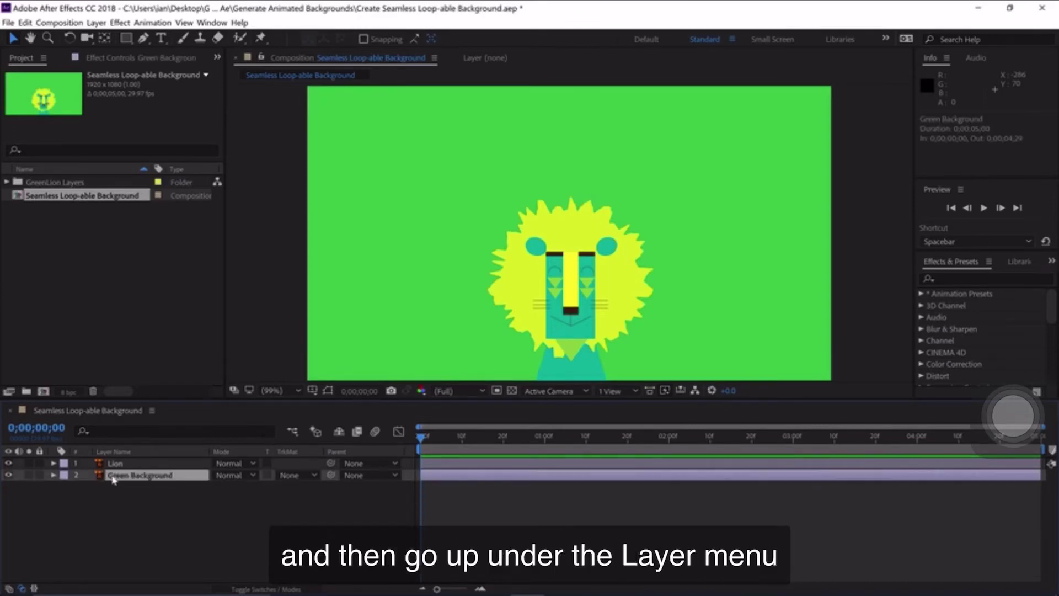
{"action": "left_click", "coordinate": [97, 23]}
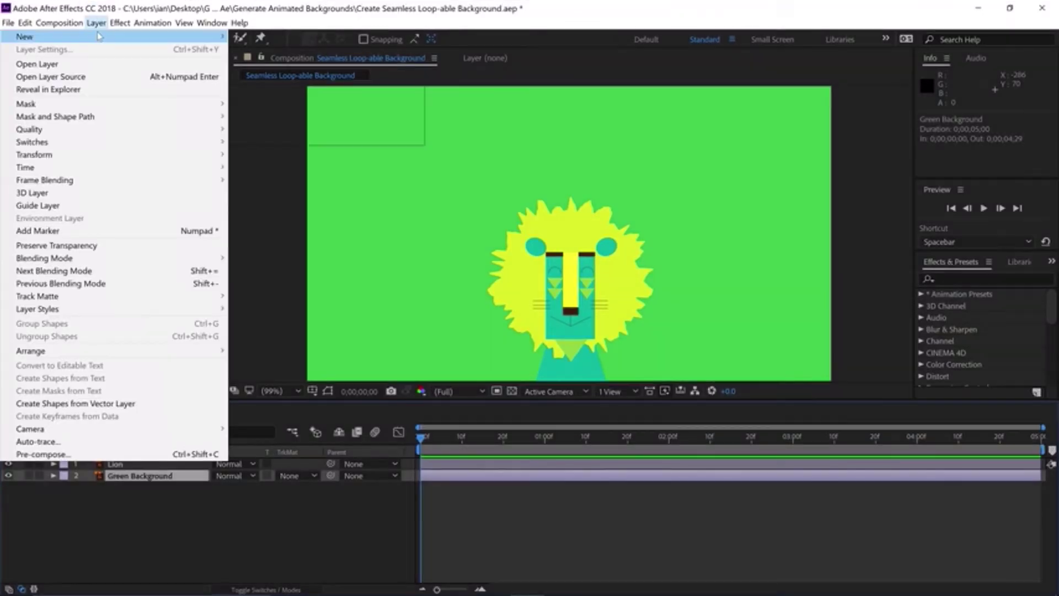
{"action": "mouse_move", "coordinate": [101, 36]}
{"action": "left_click", "coordinate": [255, 49]}
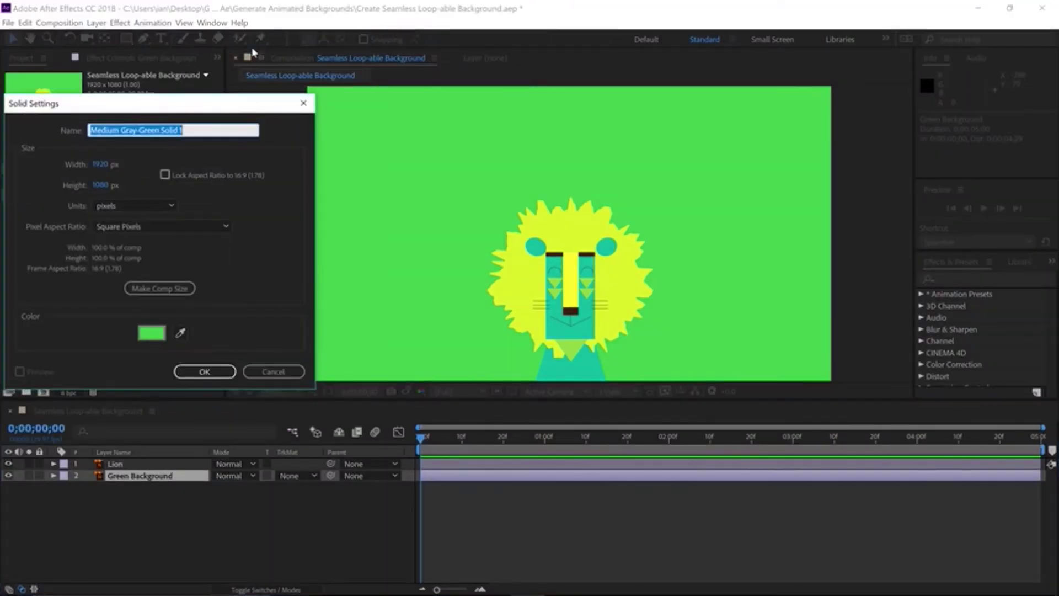
{"action": "left_click", "coordinate": [160, 288]}
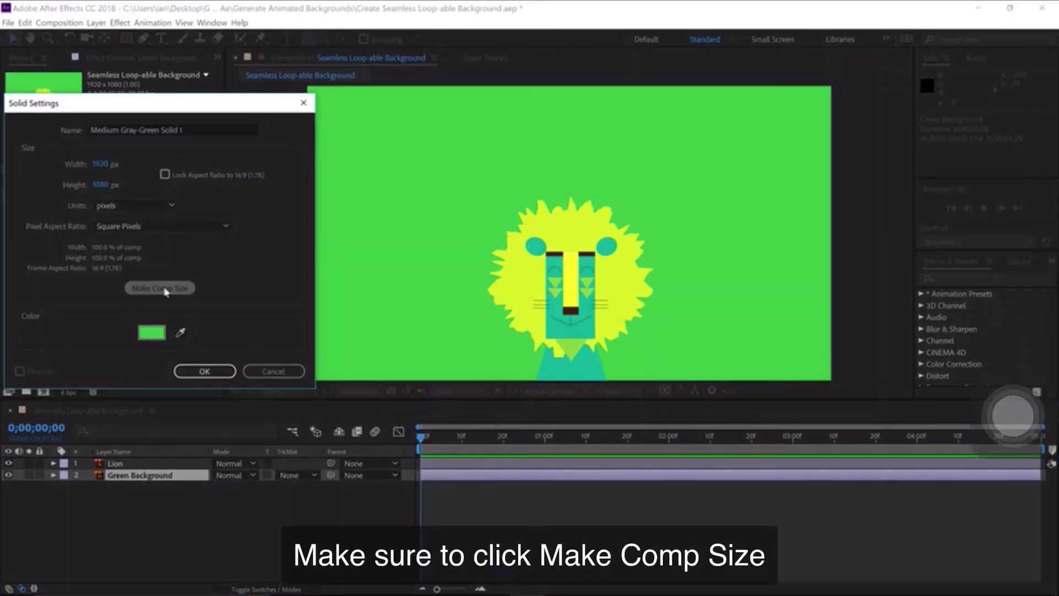
{"action": "left_click", "coordinate": [180, 334]}
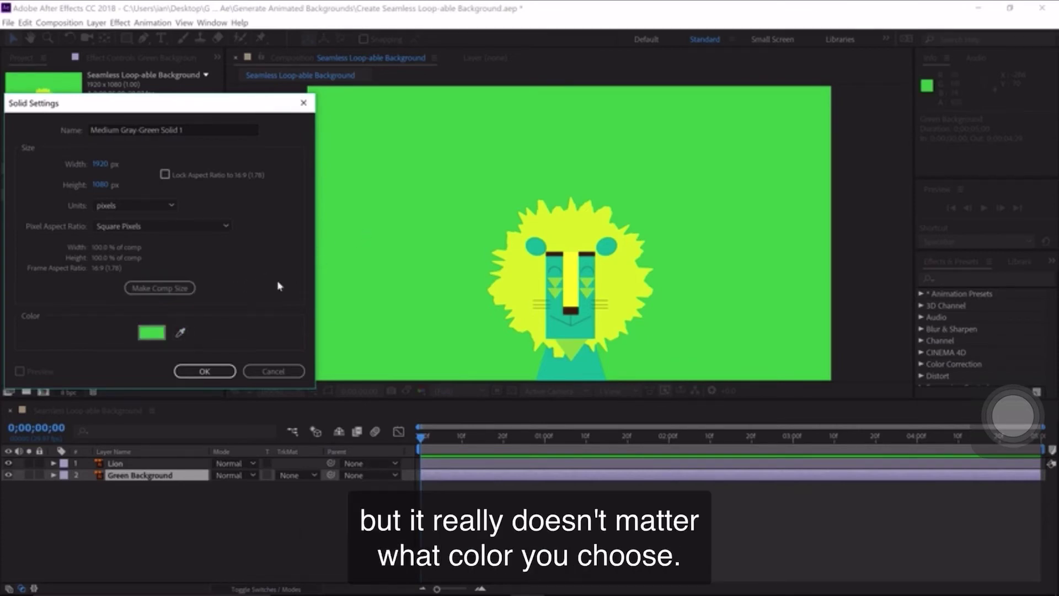
{"action": "left_click", "coordinate": [204, 371]}
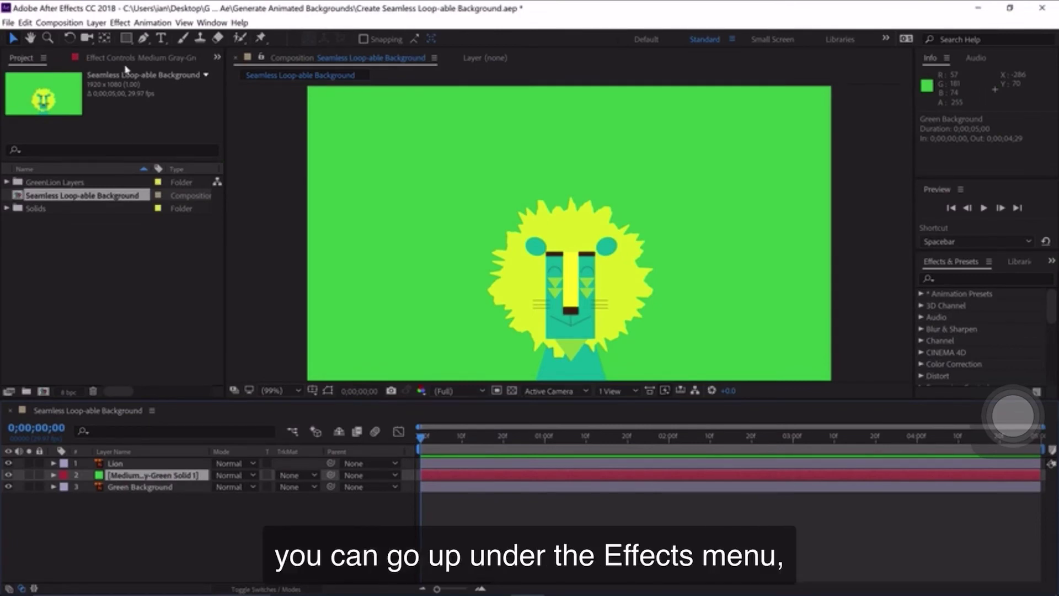
Apply the Cell Pattern generate effect to the new green solid
{"action": "left_click", "coordinate": [120, 24]}
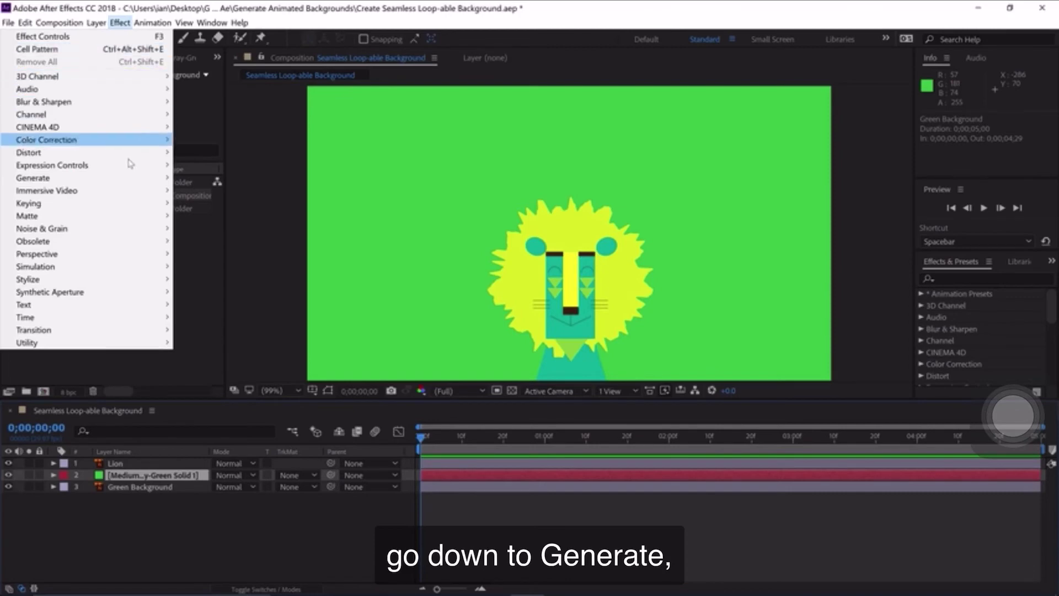
{"action": "mouse_move", "coordinate": [129, 182]}
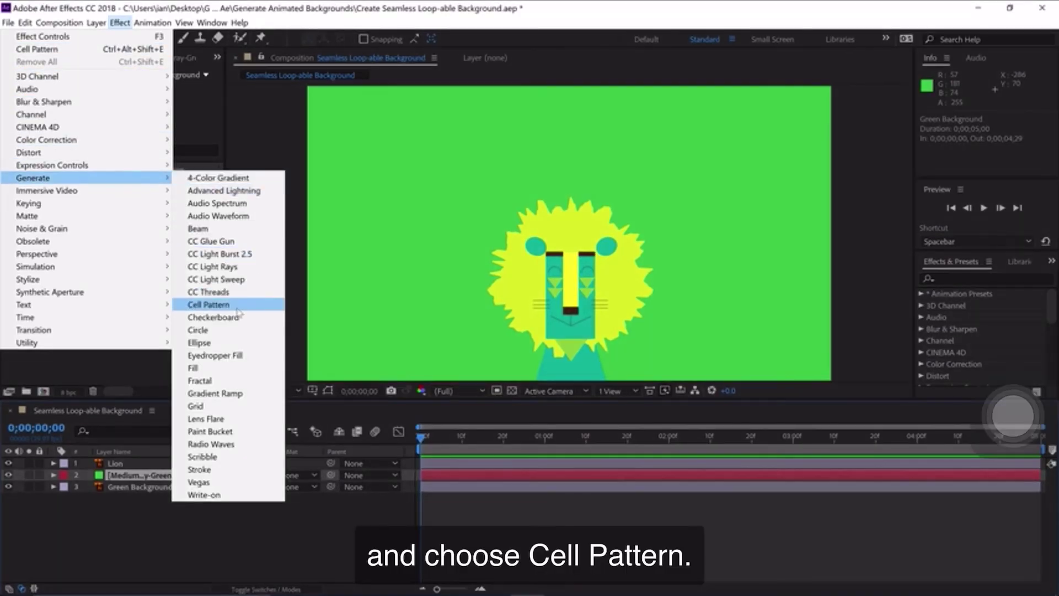
{"action": "left_click", "coordinate": [208, 305]}
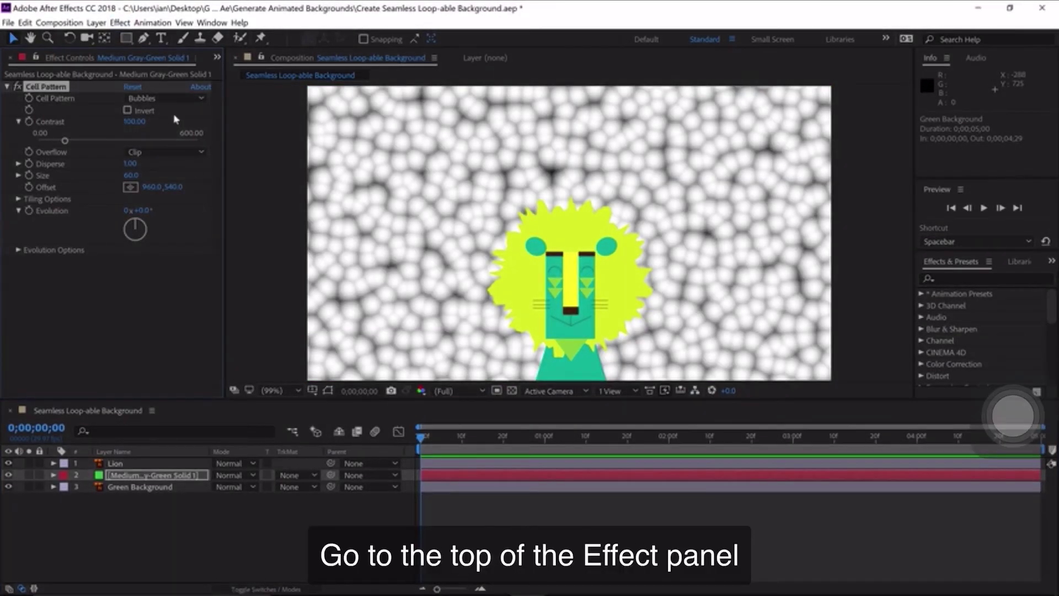
Try the Crystals and Plates styles for the Cell Pattern effect
{"action": "left_click", "coordinate": [170, 100]}
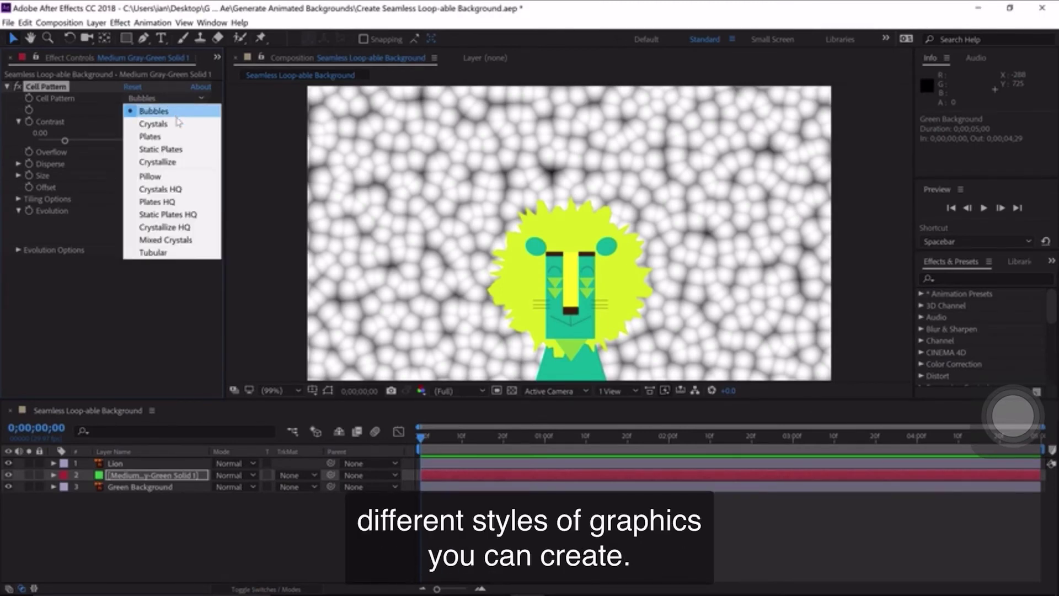
{"action": "left_click", "coordinate": [176, 124]}
{"action": "left_click", "coordinate": [170, 98]}
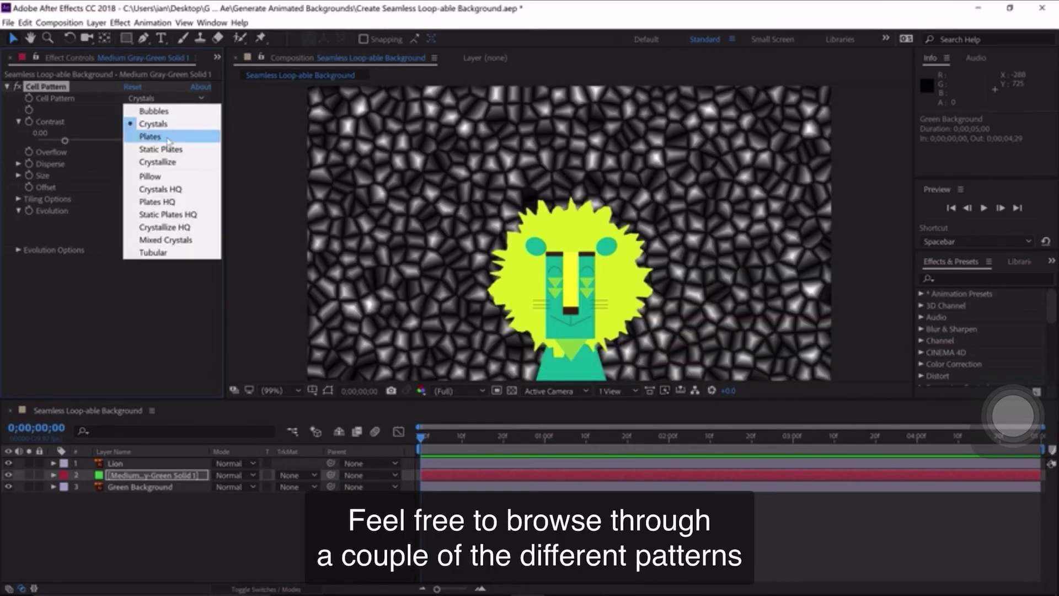
{"action": "left_click", "coordinate": [168, 138]}
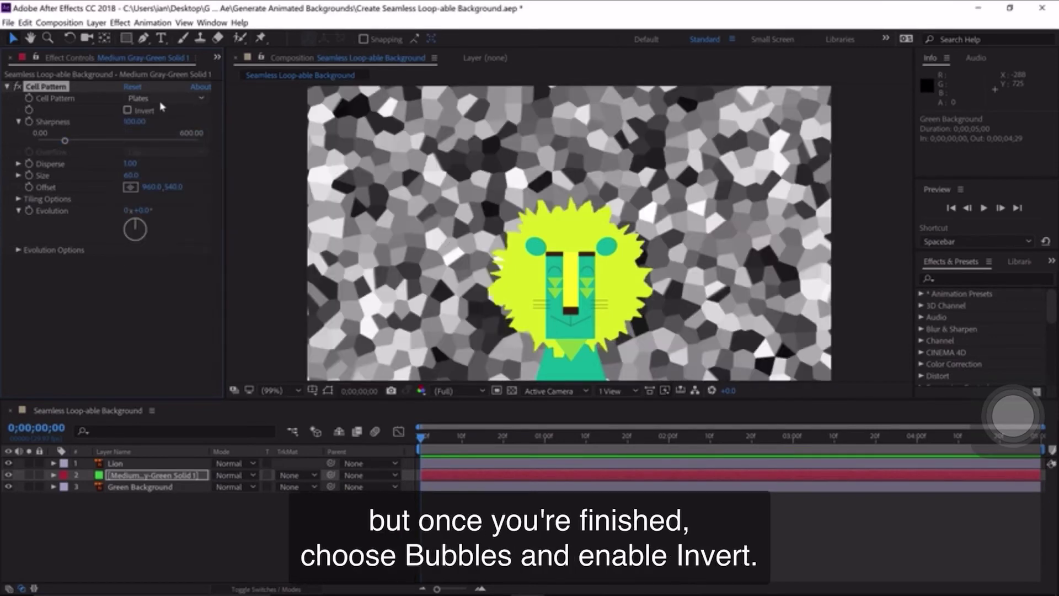
Set the Cell Pattern style to Bubbles and enable Invert
{"action": "left_click", "coordinate": [166, 98]}
{"action": "left_click", "coordinate": [162, 107]}
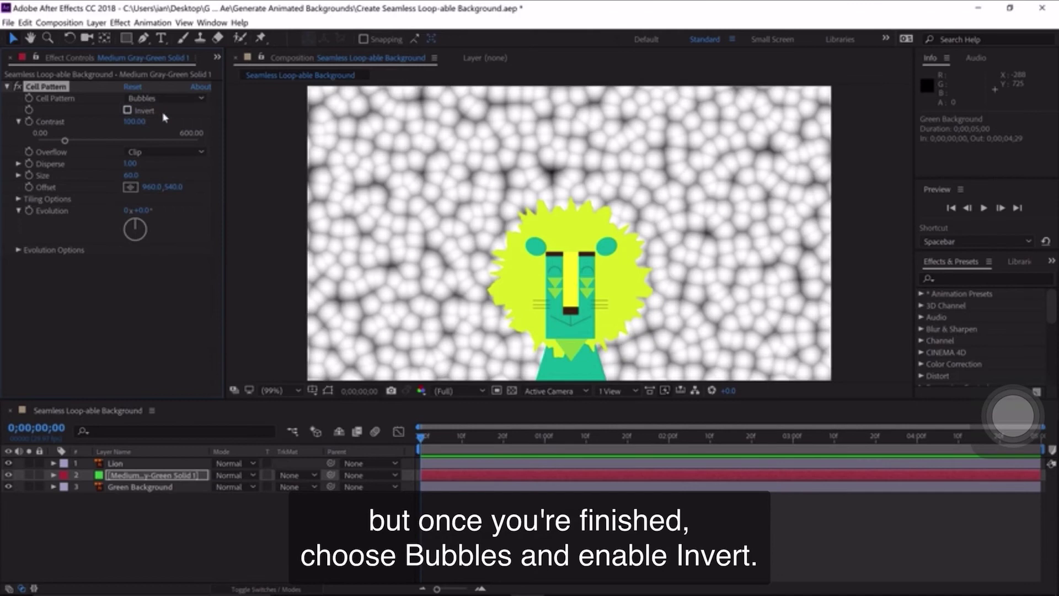
{"action": "left_click", "coordinate": [127, 111]}
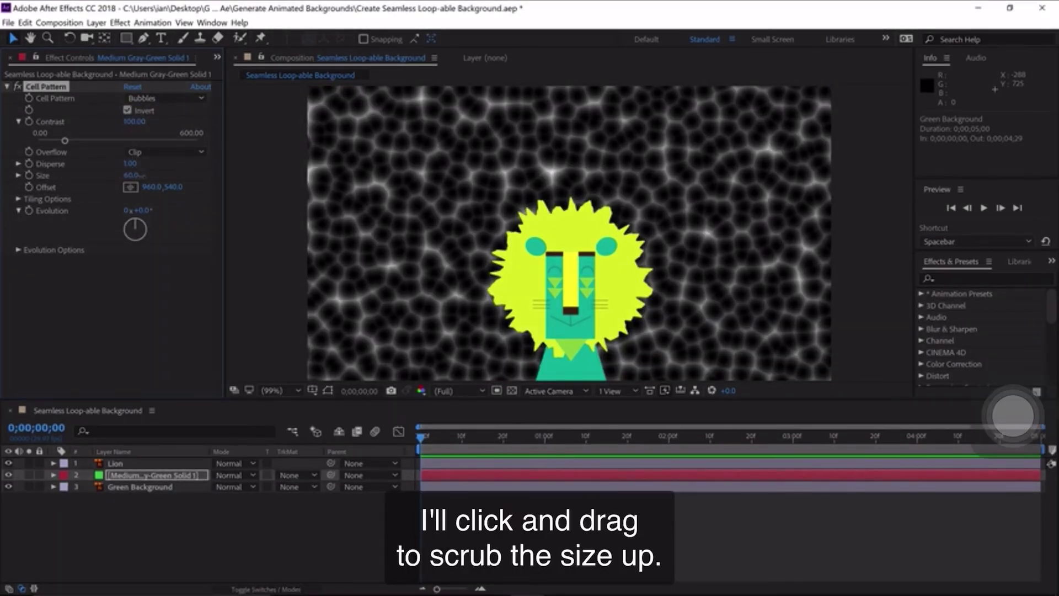
Increase the Cell Pattern's Size to 250
{"action": "left_click_drag", "start_coordinate": [139, 174], "coordinate": [195, 173]}
{"action": "left_click", "coordinate": [128, 175]}
{"action": "type", "text": "2"}
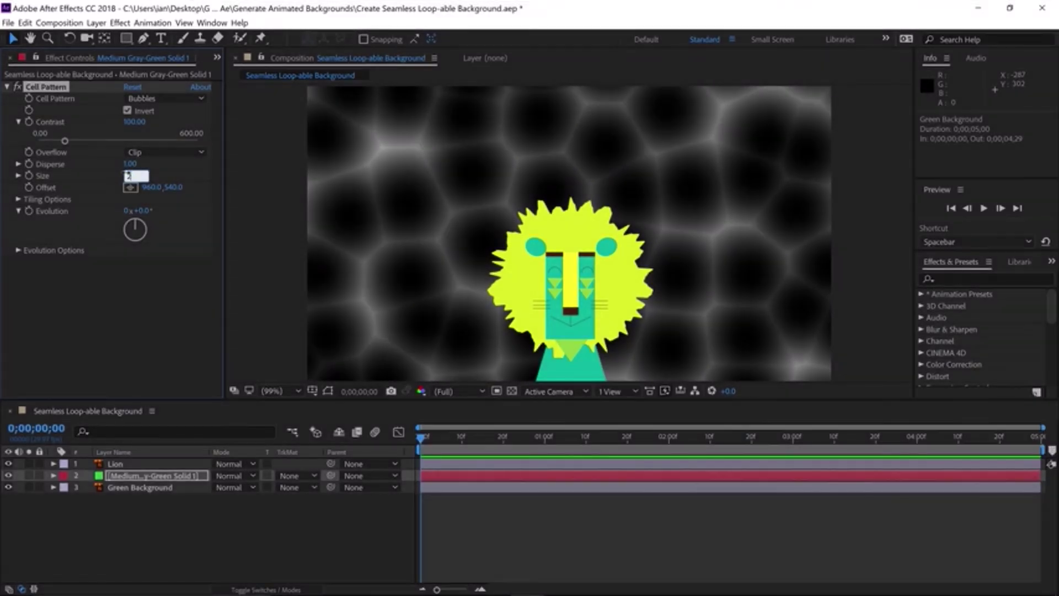
{"action": "type", "text": "50"}
{"action": "key", "text": "Return"}
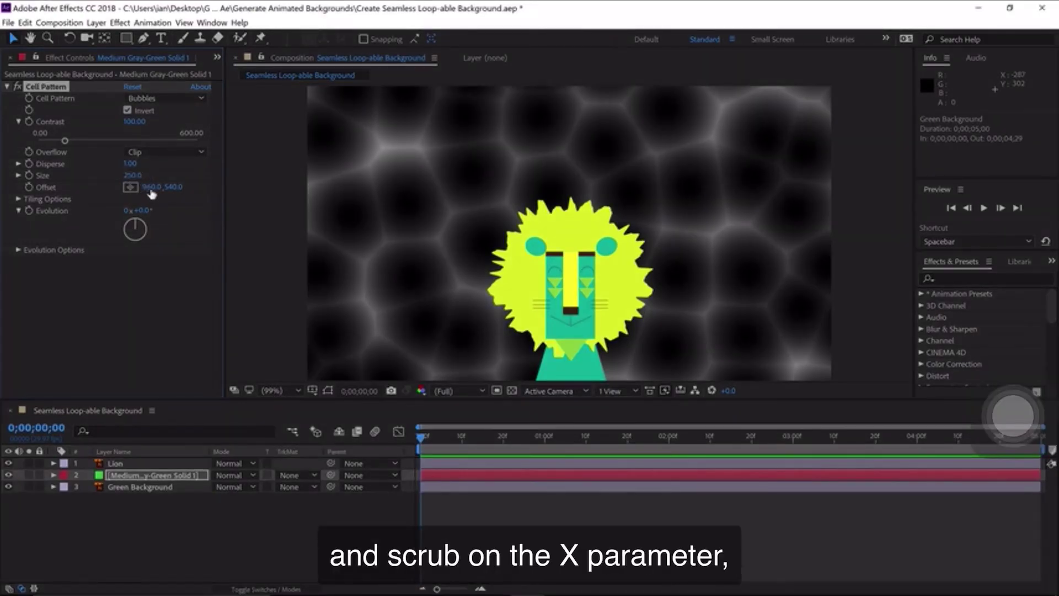
Try shifting the Cell Pattern's Offset along X, undo that shift, and test changing the Evolution angle
{"action": "left_click_drag", "start_coordinate": [150, 187], "coordinate": [348, 187]}
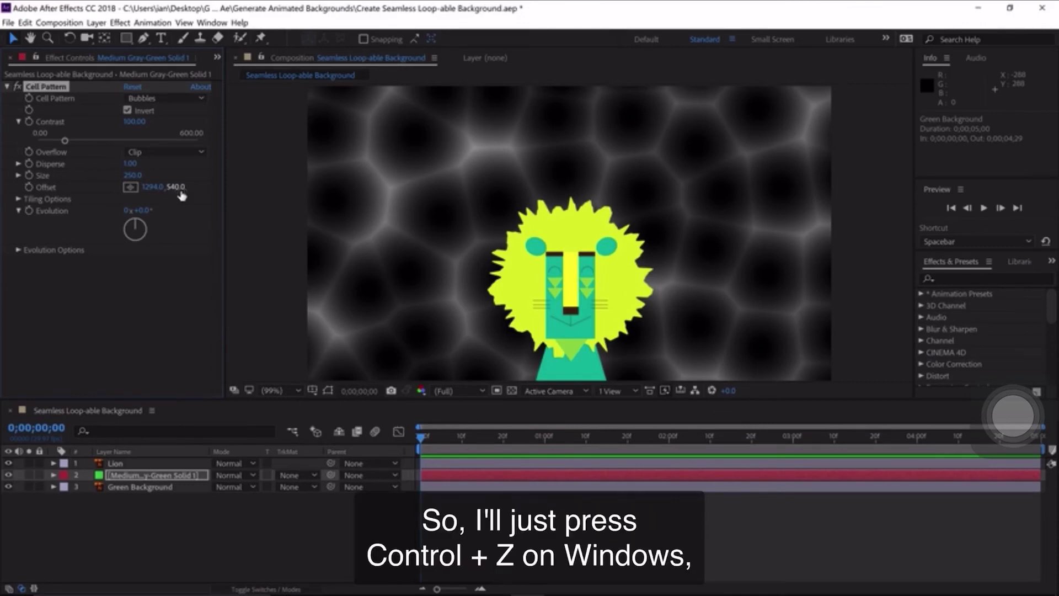
{"action": "key", "text": "ctrl+z"}
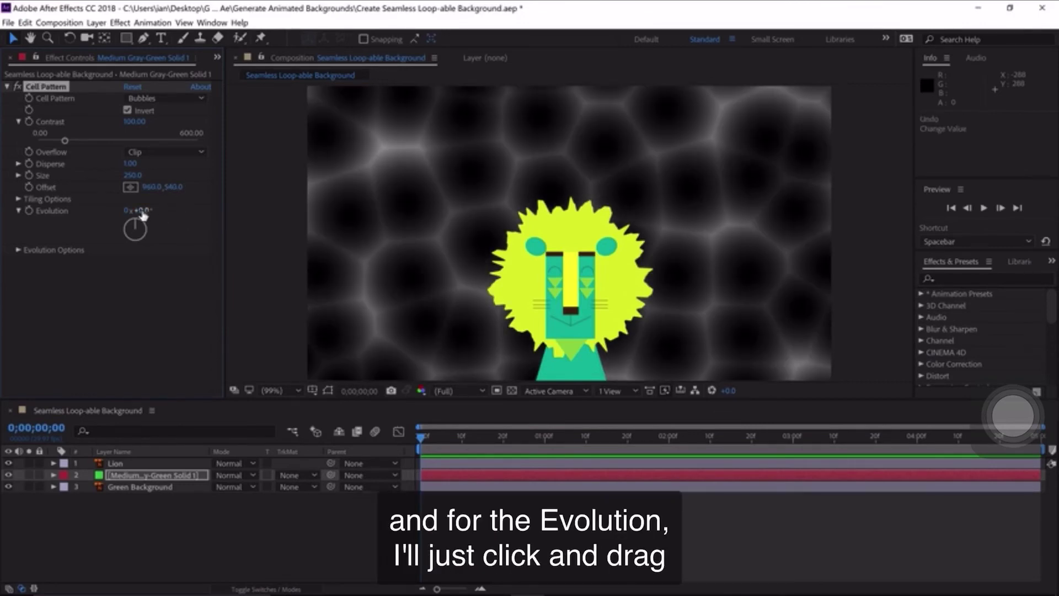
{"action": "mouse_move", "coordinate": [142, 215]}
{"action": "left_mouse_down"}
{"action": "mouse_move", "coordinate": [384, 205]}
{"action": "mouse_move", "coordinate": [154, 222]}
{"action": "left_mouse_up"}
{"action": "left_click", "coordinate": [1013, 415]}
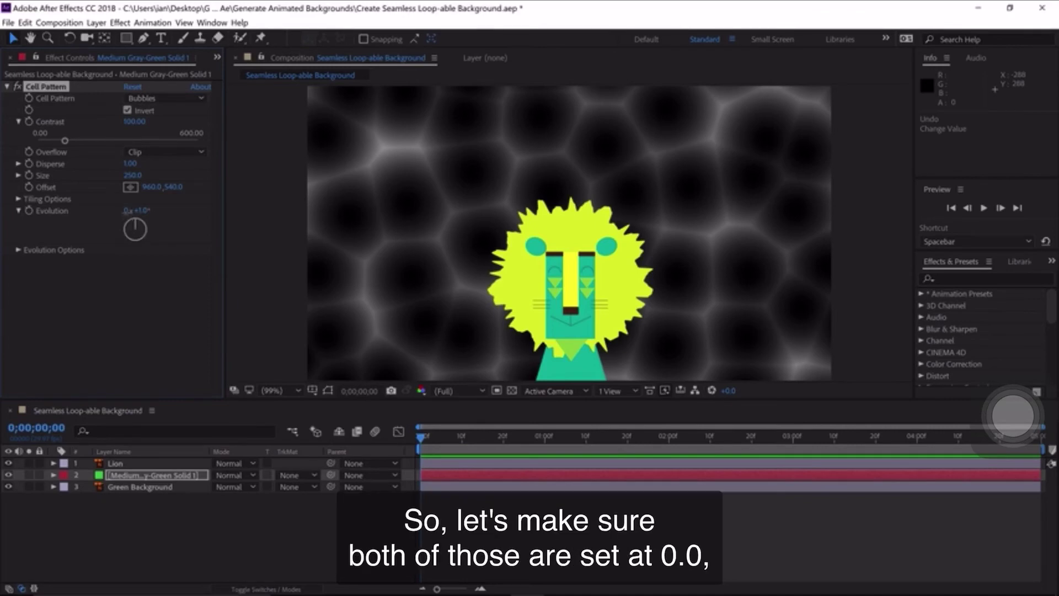
Reset the Cell Pattern's Evolution to 0x +0.0° and keyframe it at the first frame
{"action": "left_click", "coordinate": [142, 210]}
{"action": "type", "text": "0"}
{"action": "key", "text": "Tab"}
{"action": "left_click", "coordinate": [170, 251]}
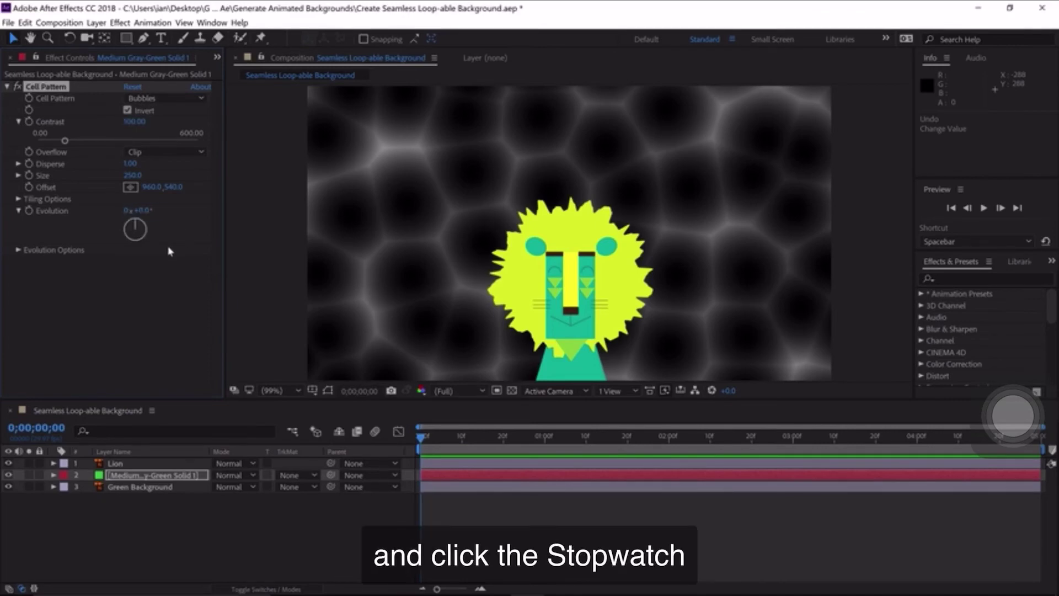
{"action": "left_click", "coordinate": [28, 216]}
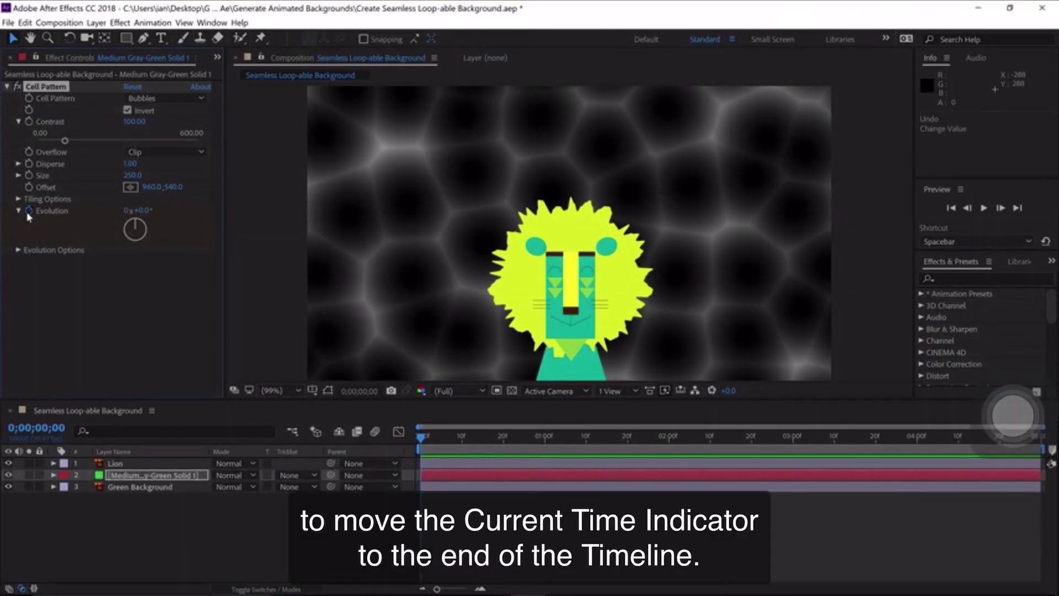
Set Evolution to 2 full revolutions at the last frame, 0;00;04;29, and preview the animation
{"action": "key", "text": "End"}
{"action": "left_click", "coordinate": [127, 210]}
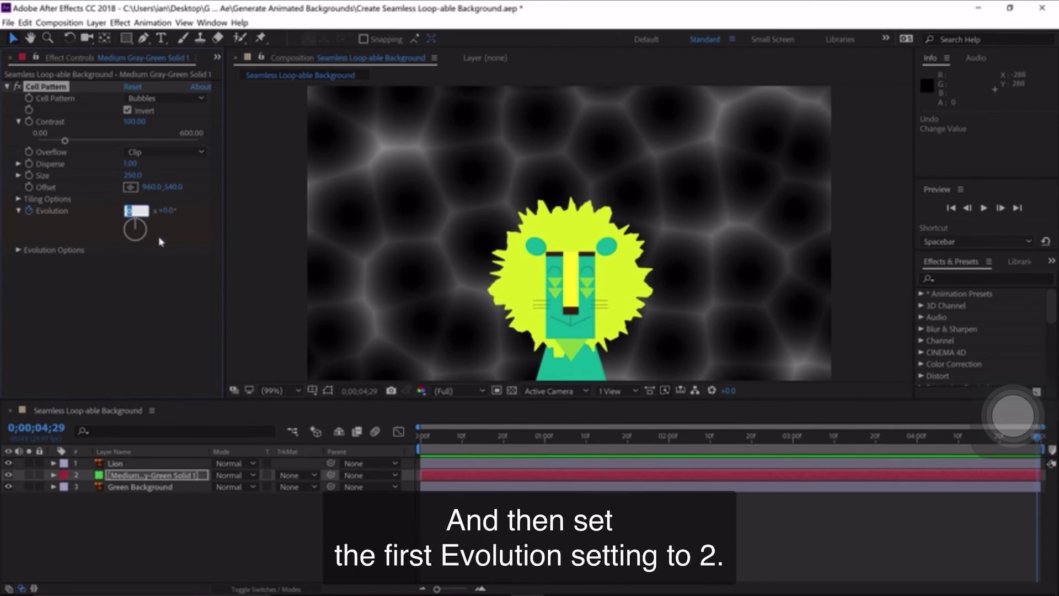
{"action": "type", "text": "2"}
{"action": "key", "text": "Return"}
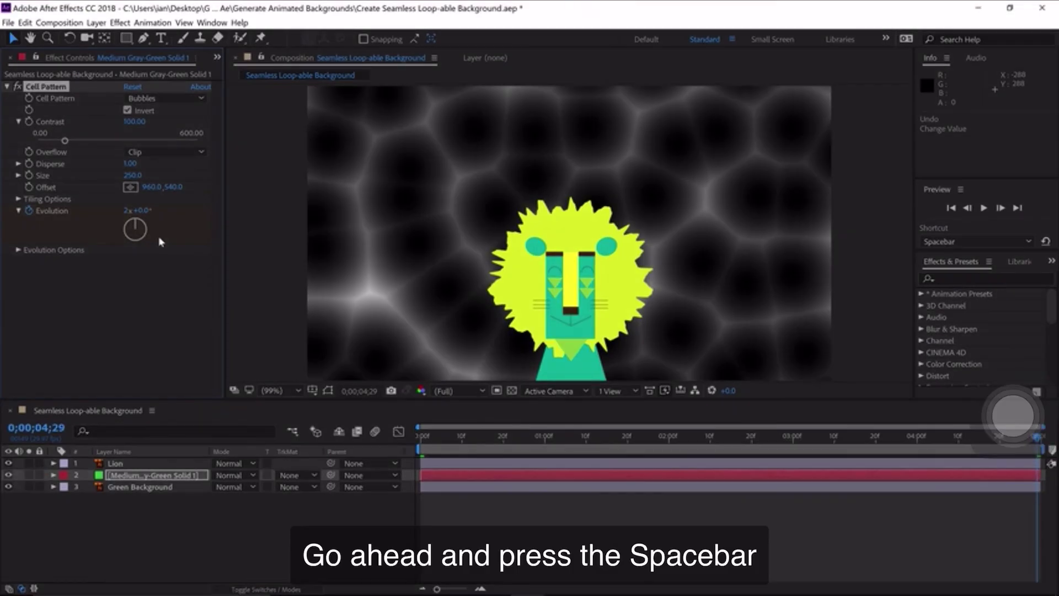
{"action": "key", "text": "space"}
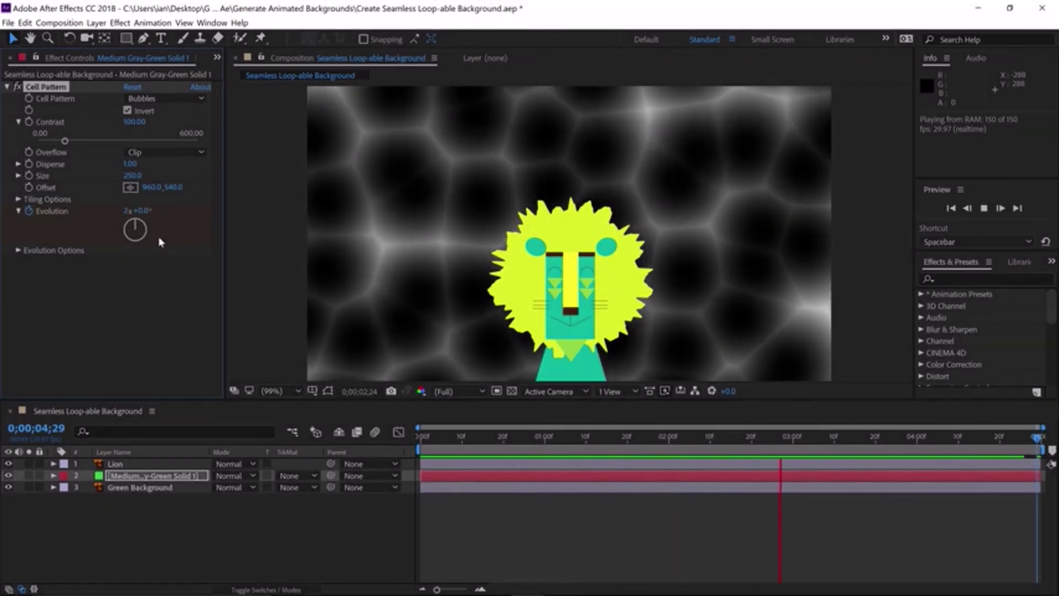
{"action": "key", "text": "space"}
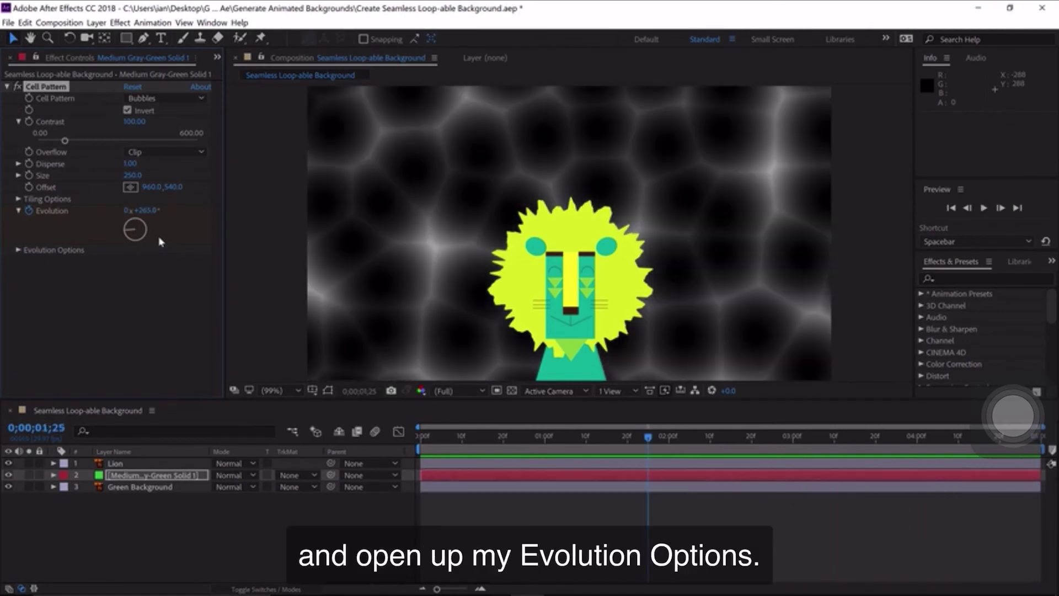
Enable Cycle Evolution in the Cell Pattern's Evolution Options and preview the loop
{"action": "left_click", "coordinate": [18, 250]}
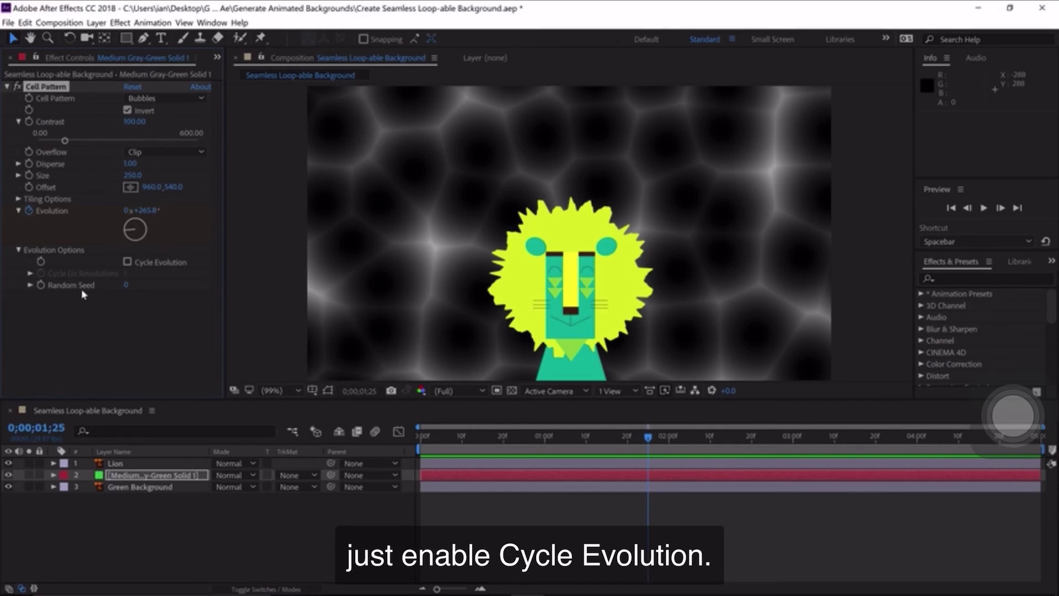
{"action": "left_click", "coordinate": [128, 263]}
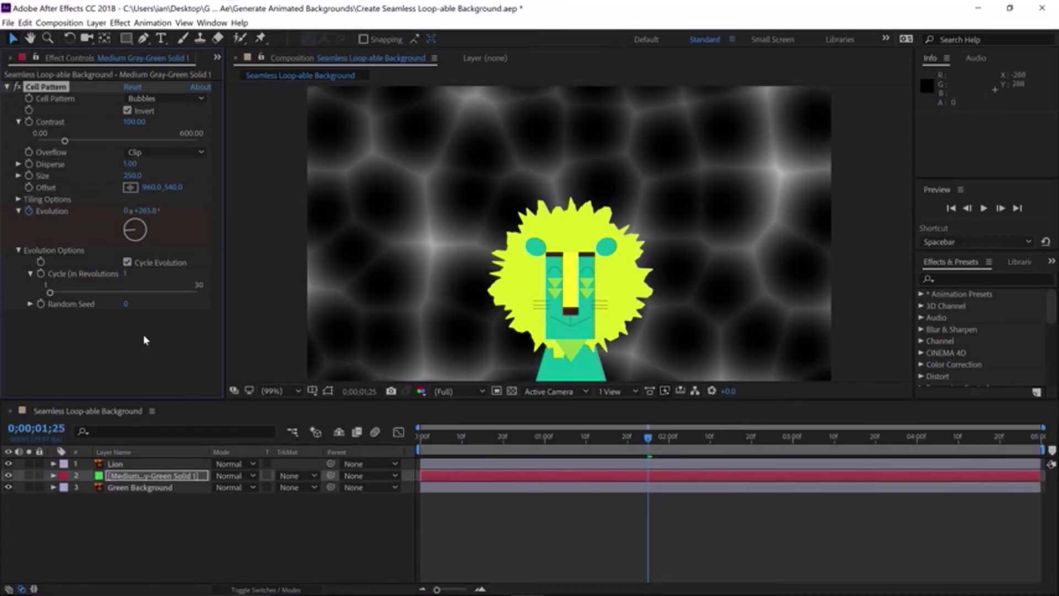
{"action": "key", "text": "space"}
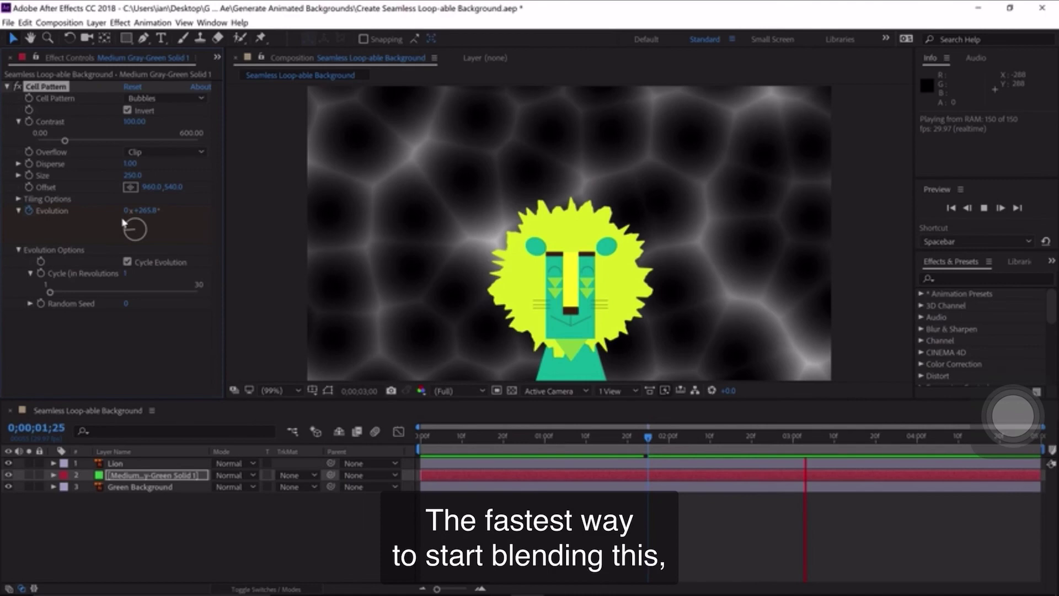
{"action": "key", "text": "space"}
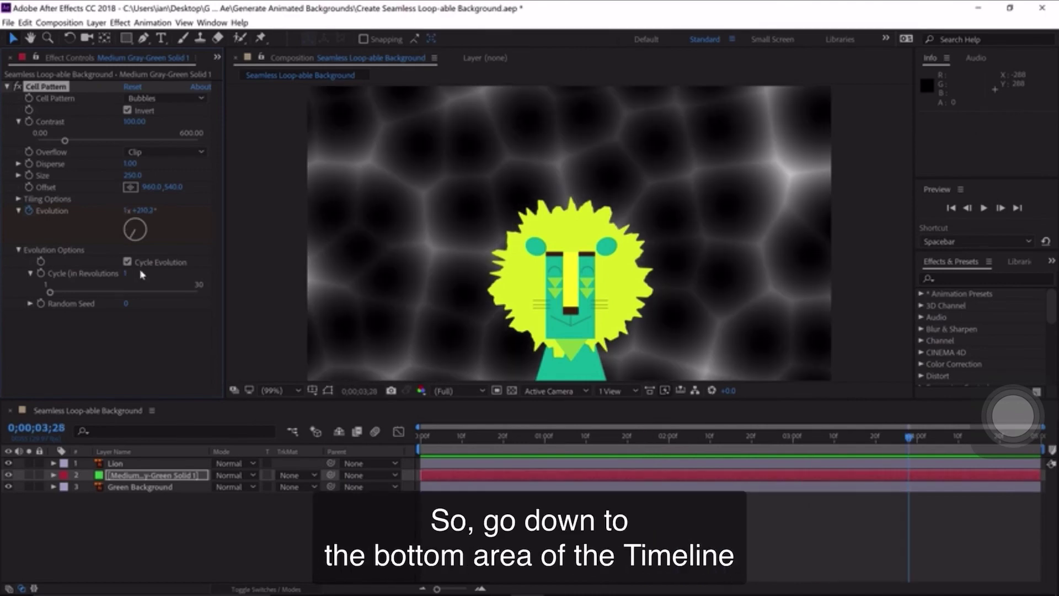
Set the green solid layer's blending mode to Add
{"action": "left_click", "coordinate": [285, 590]}
{"action": "left_click", "coordinate": [286, 589]}
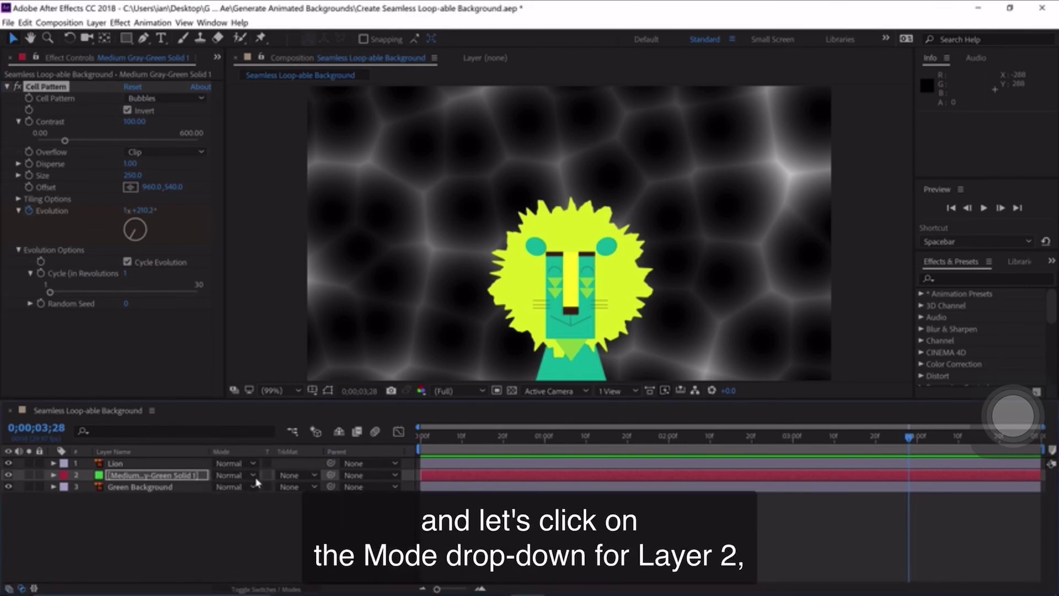
{"action": "left_click", "coordinate": [239, 477]}
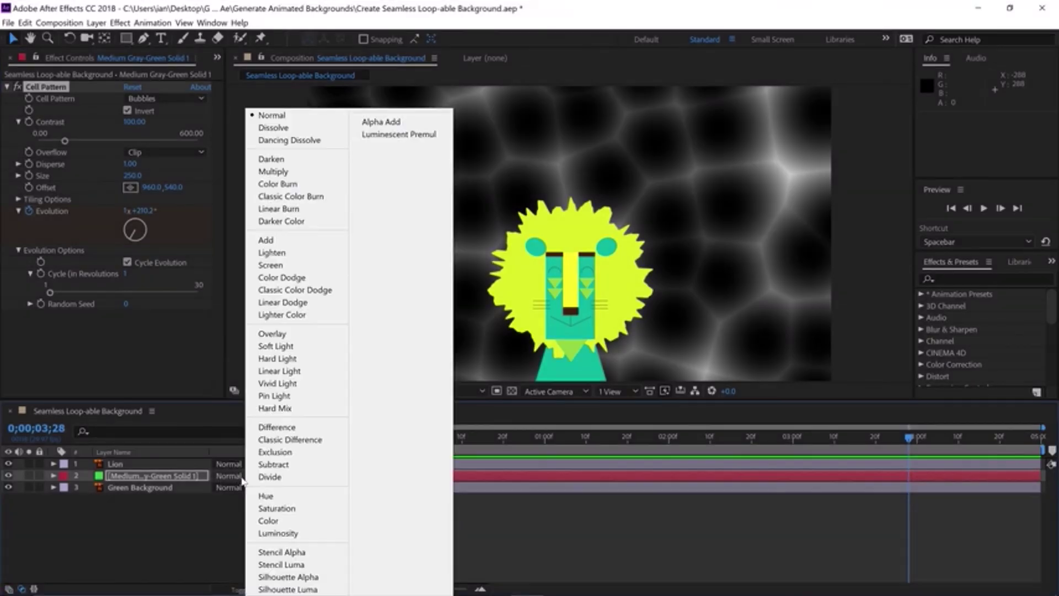
{"action": "left_click", "coordinate": [265, 240]}
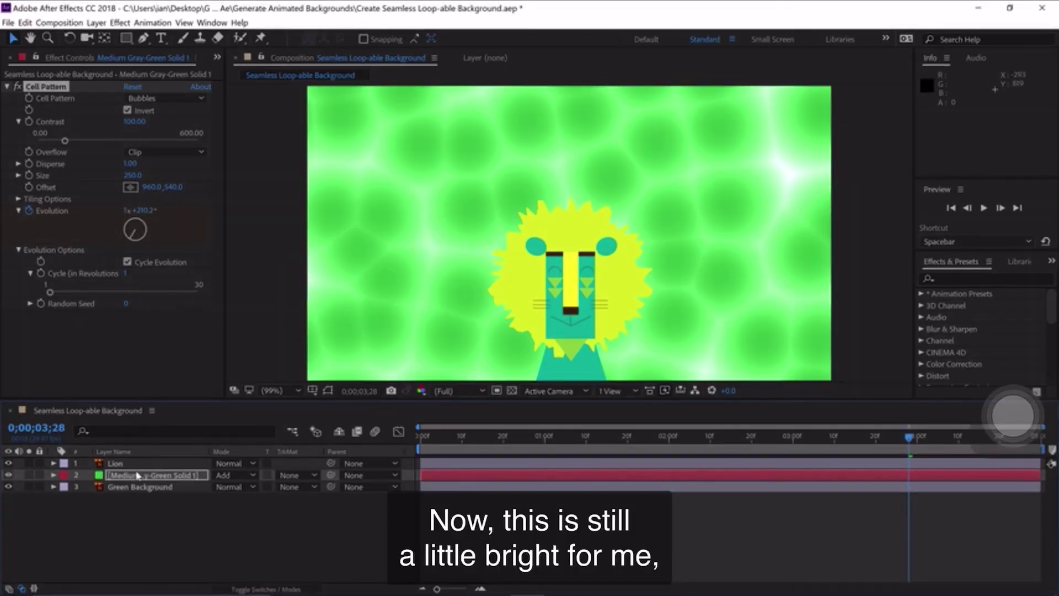
Lower the green solid layer's opacity to 40% and preview the blended background
{"action": "left_click", "coordinate": [138, 476]}
{"action": "key", "text": "t"}
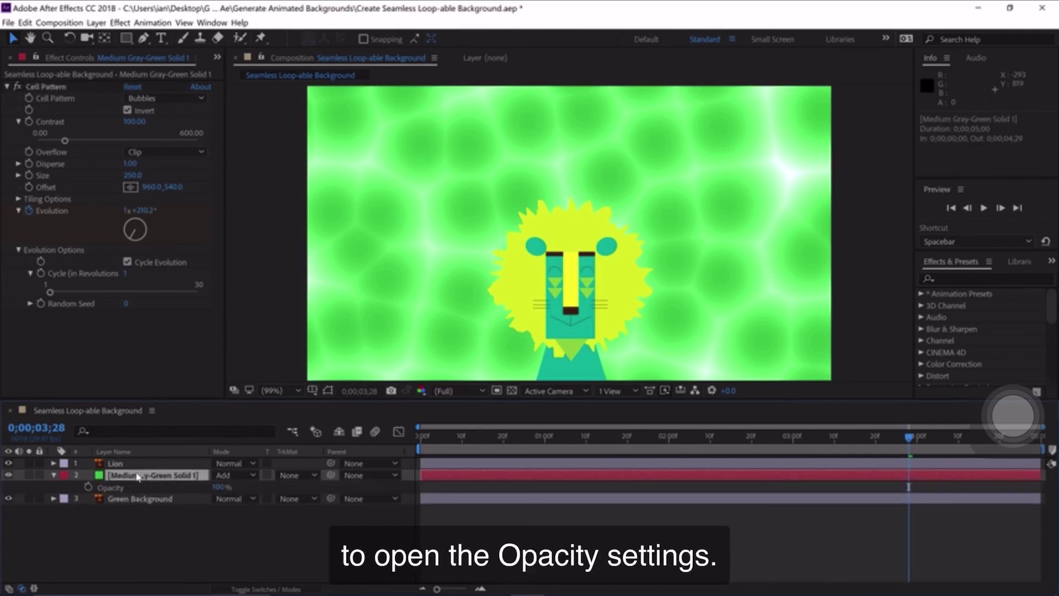
{"action": "left_click", "coordinate": [224, 487]}
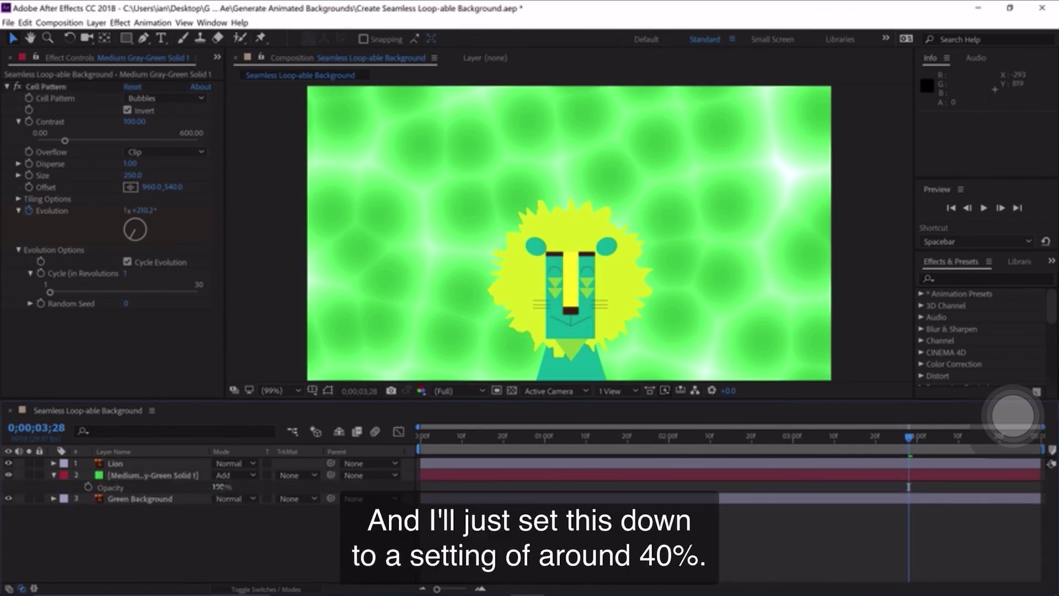
{"action": "left_click", "coordinate": [220, 486]}
{"action": "key", "text": "Return"}
{"action": "key", "text": "space"}
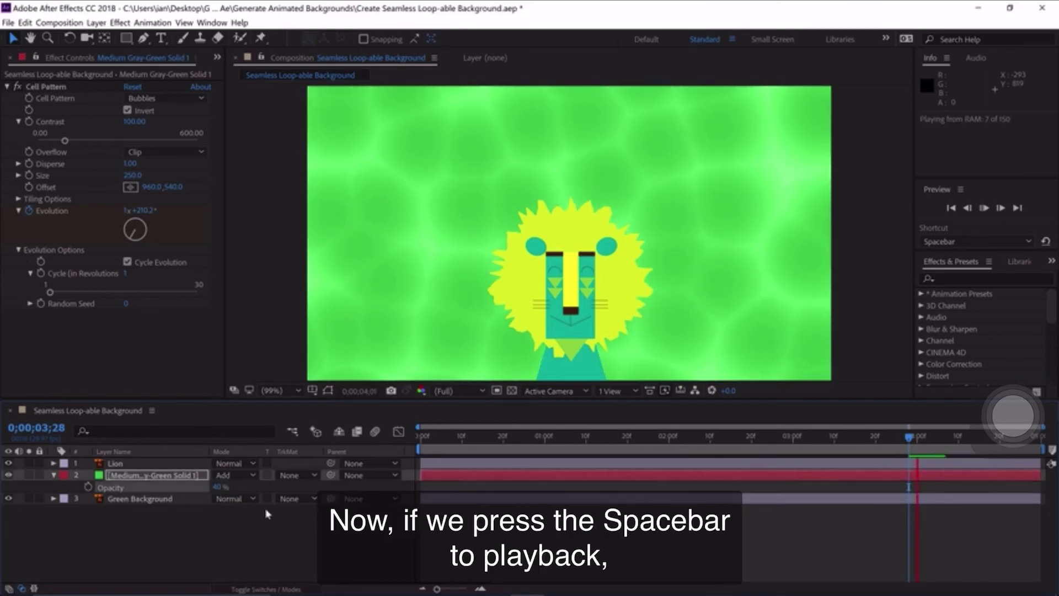